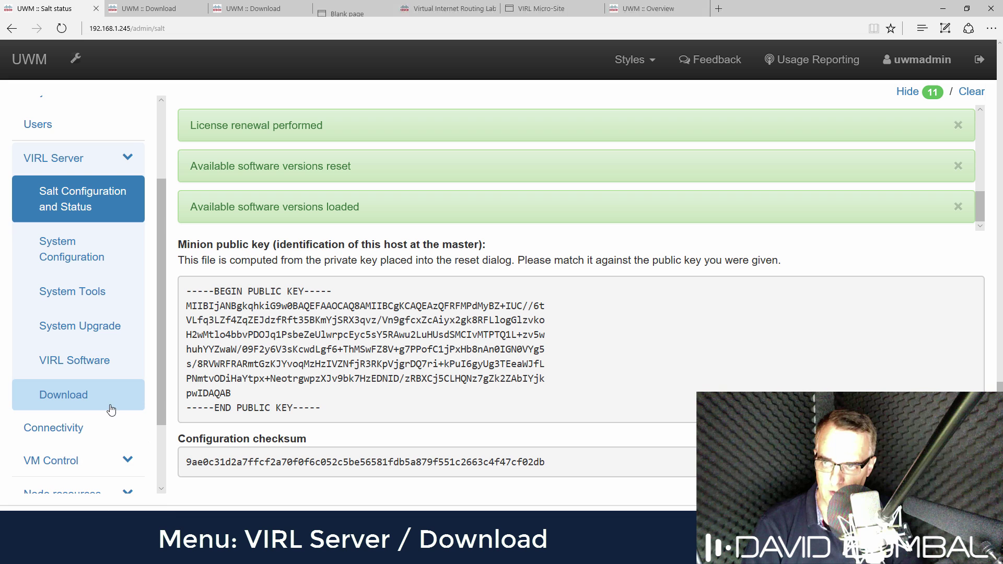
Step: Download VMMaestro-dev-1.5.0-511-setup_64.exe from VIRL UWM and run it from Downloads
click(188, 12)
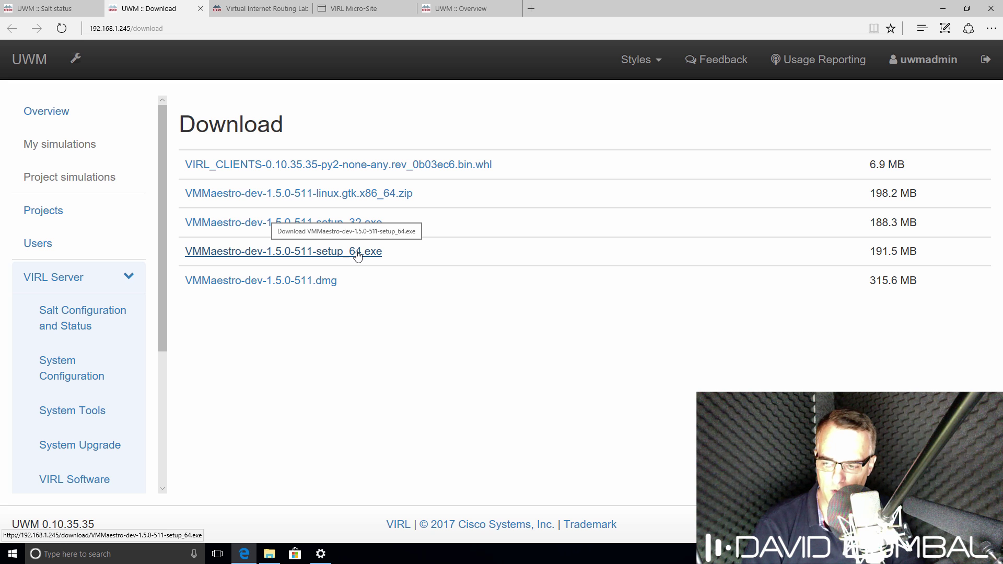
click(361, 255)
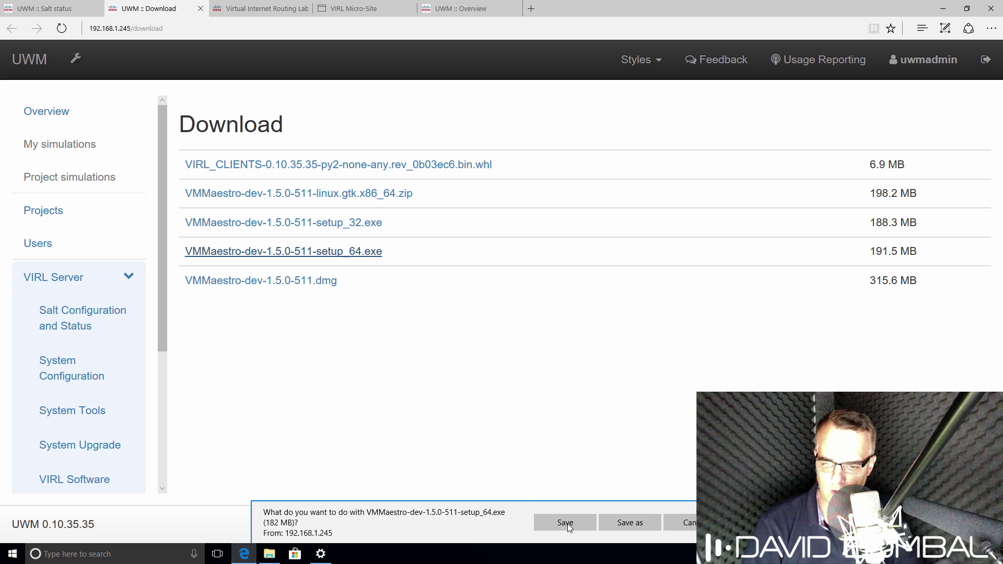
click(566, 522)
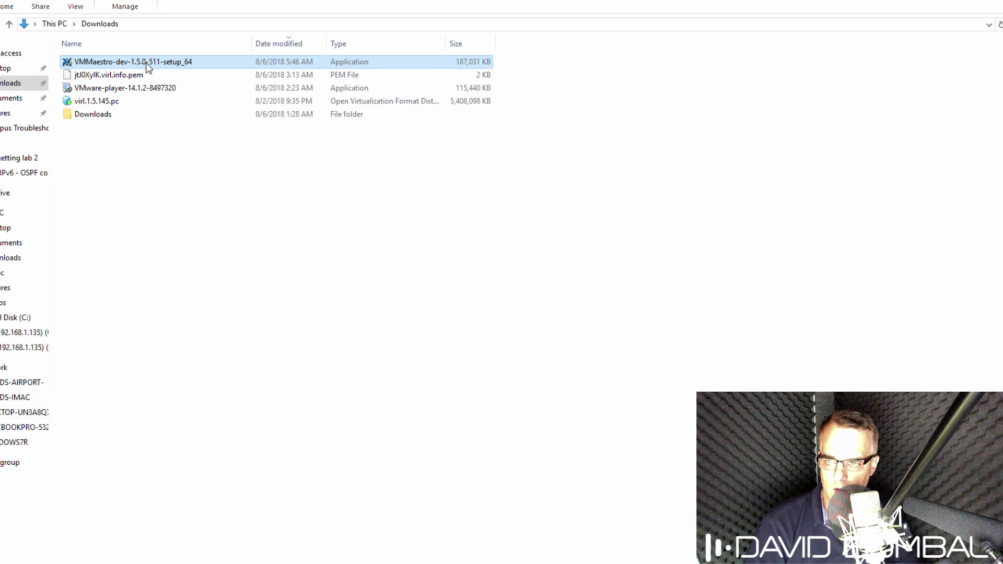
double_click(119, 58)
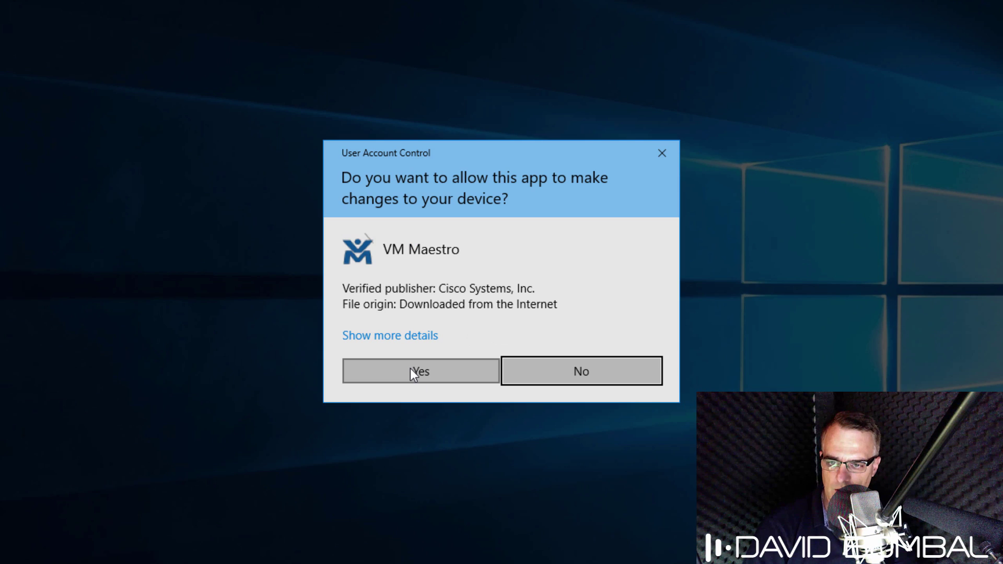
Step: Install VM Maestro with the default location and start menu folder, then launch it
click(539, 483)
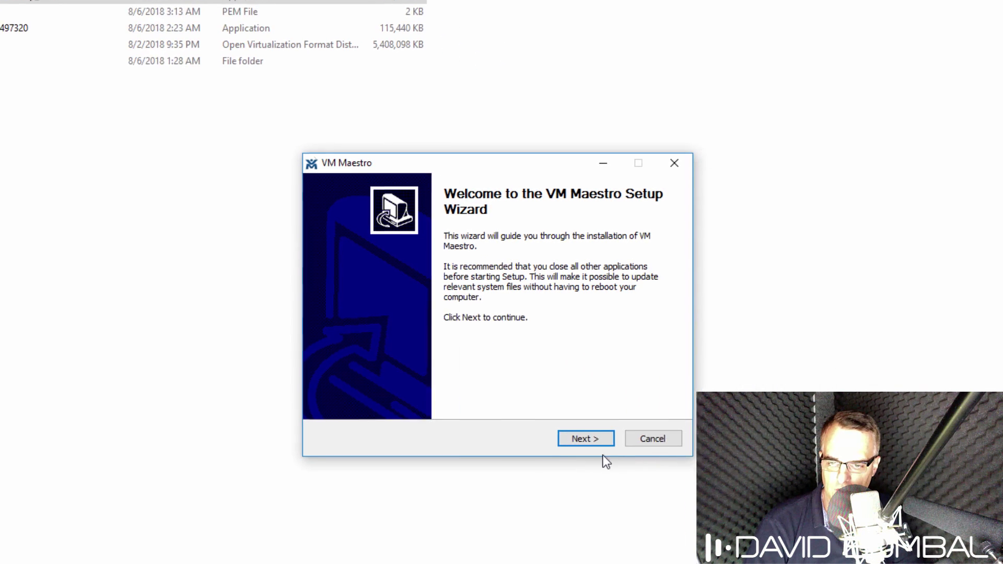
click(452, 379)
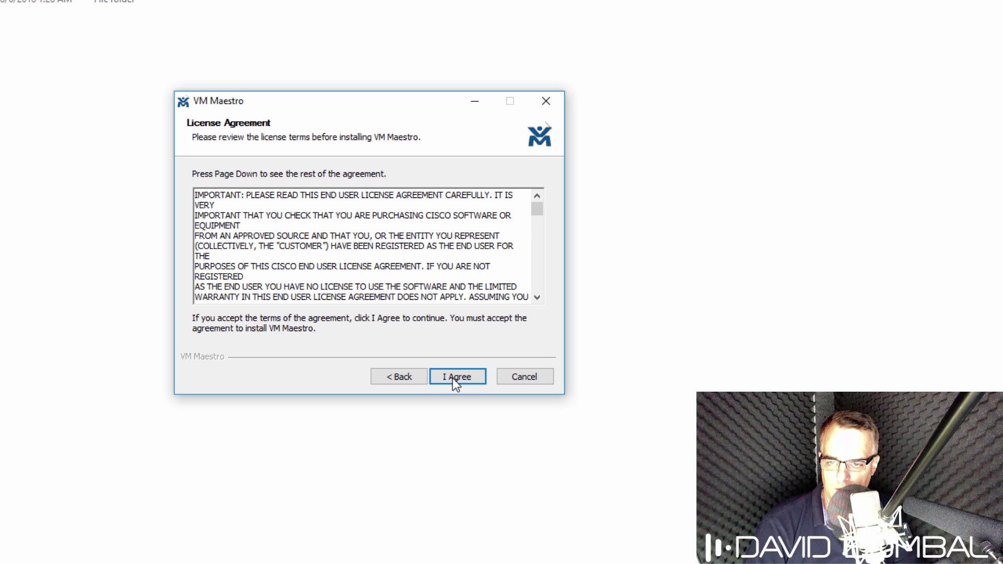
click(453, 379)
click(452, 379)
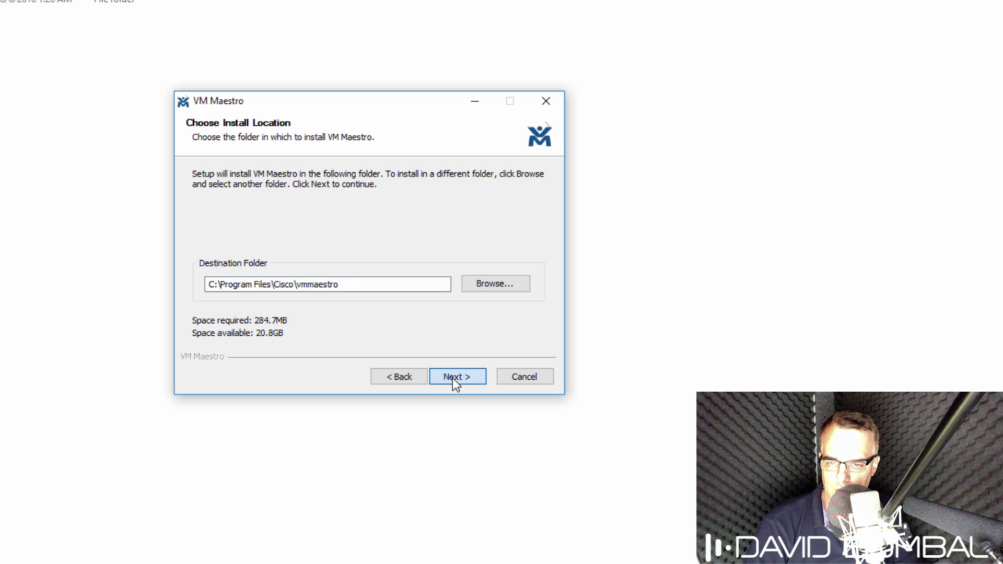
click(453, 378)
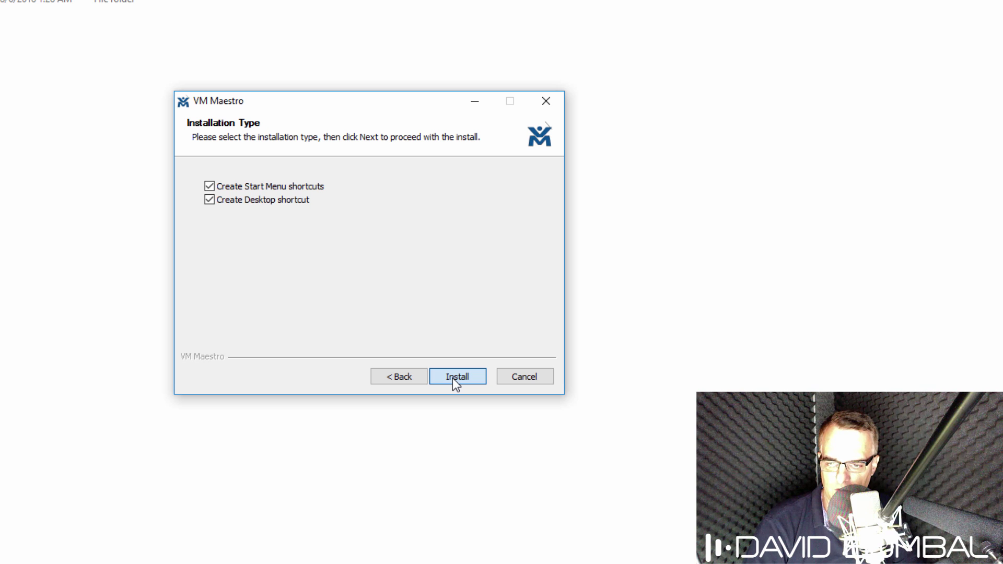
click(453, 378)
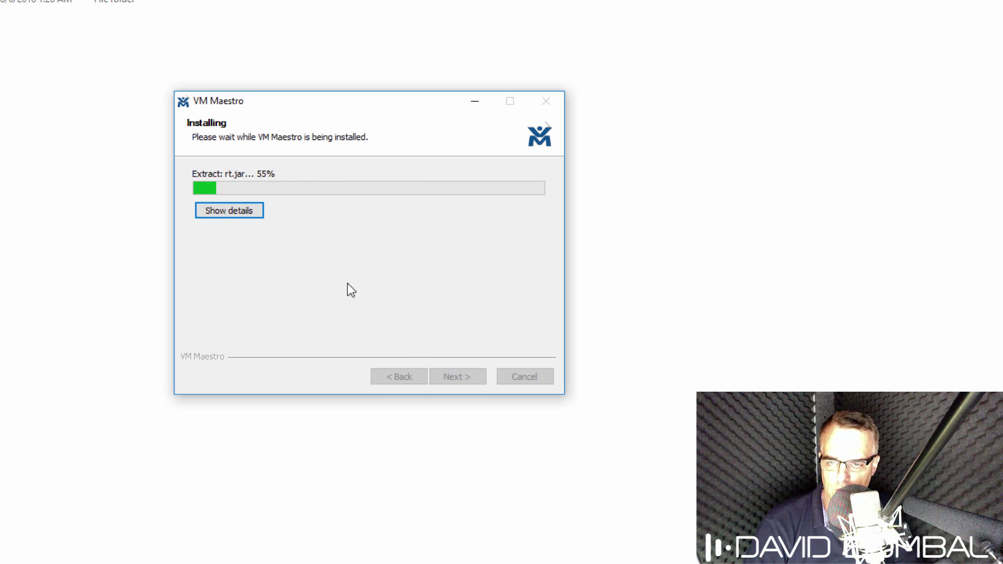
click(228, 211)
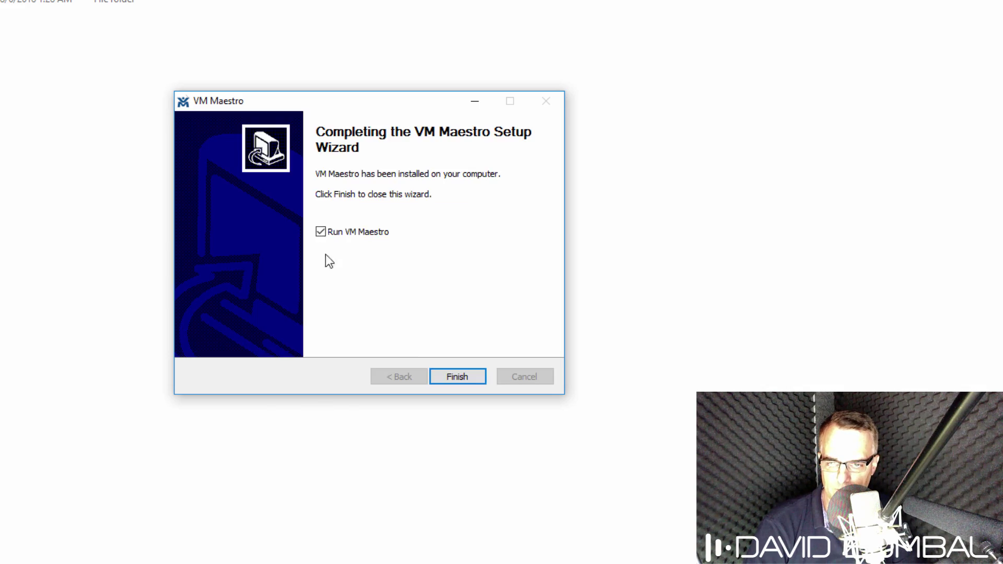
click(456, 379)
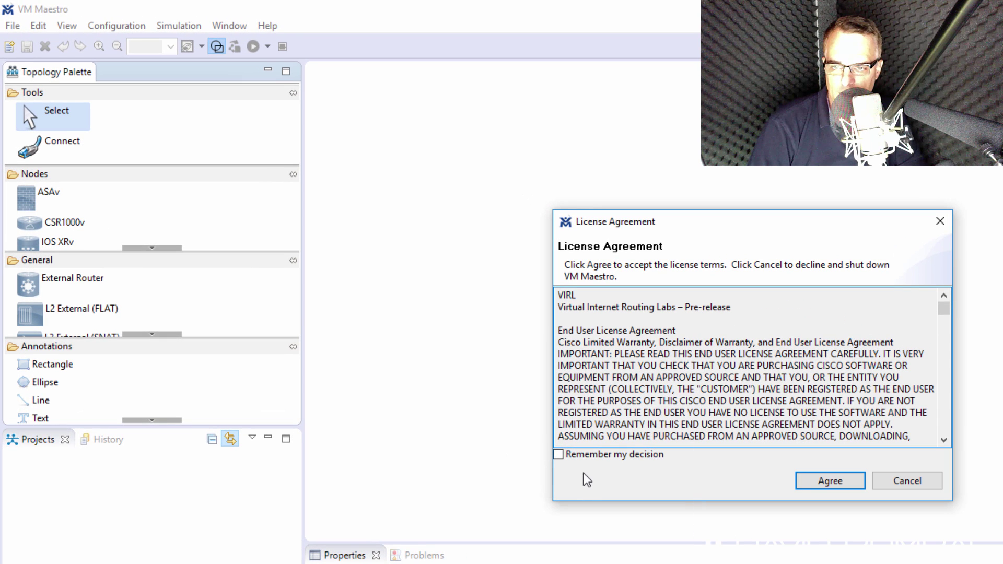
Step: Accept the license with Remember my decision, opt out of usage reporting, and replace localhost with 192.168.1.253
click(579, 460)
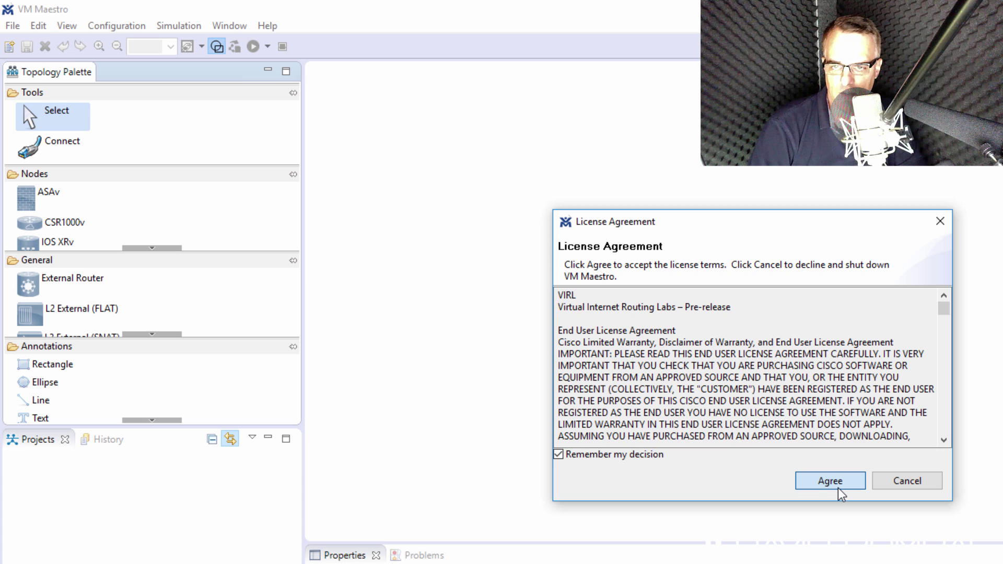
click(839, 485)
click(607, 437)
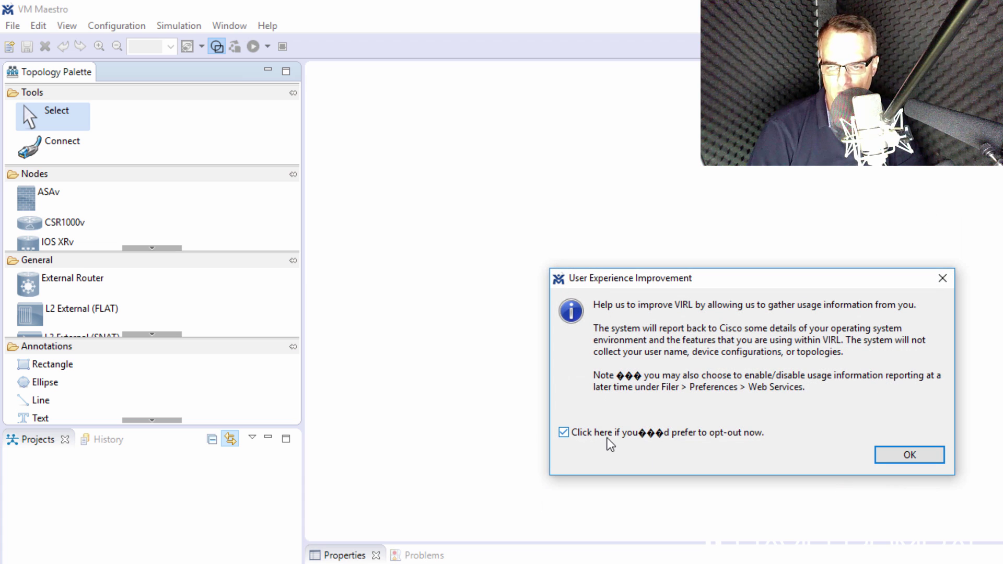
click(882, 460)
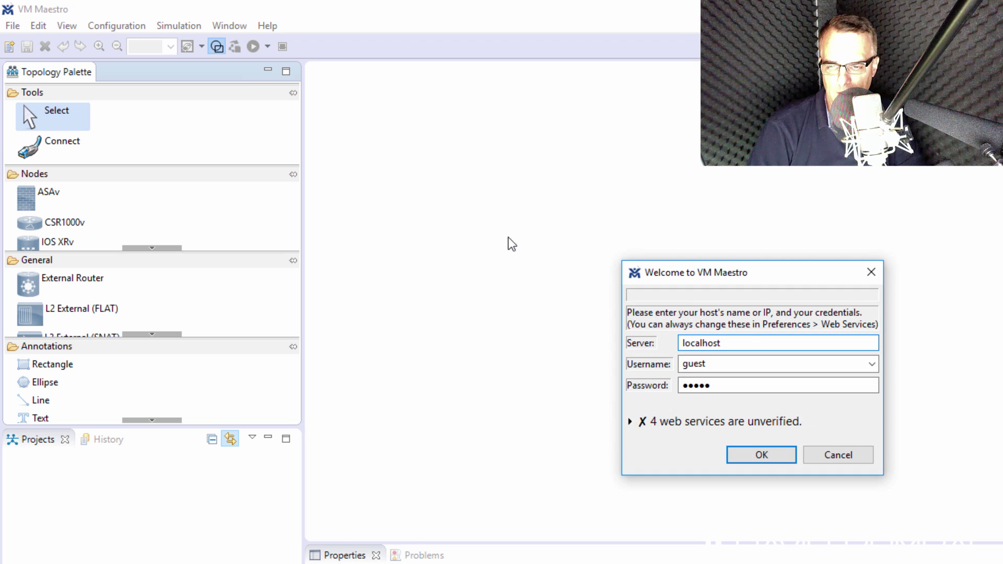
drag(741, 343, 638, 339)
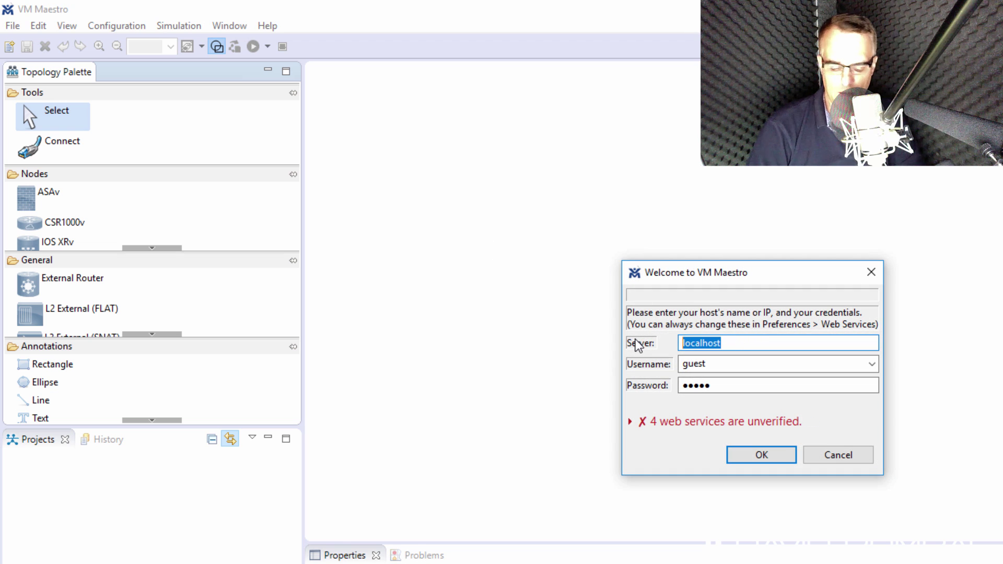
text(192.168.1.2)
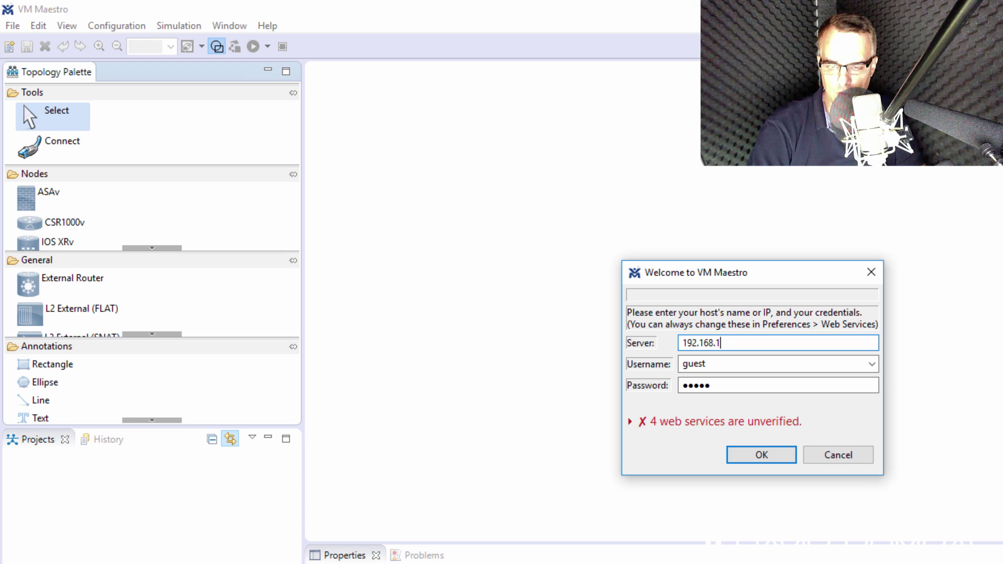
text(53)
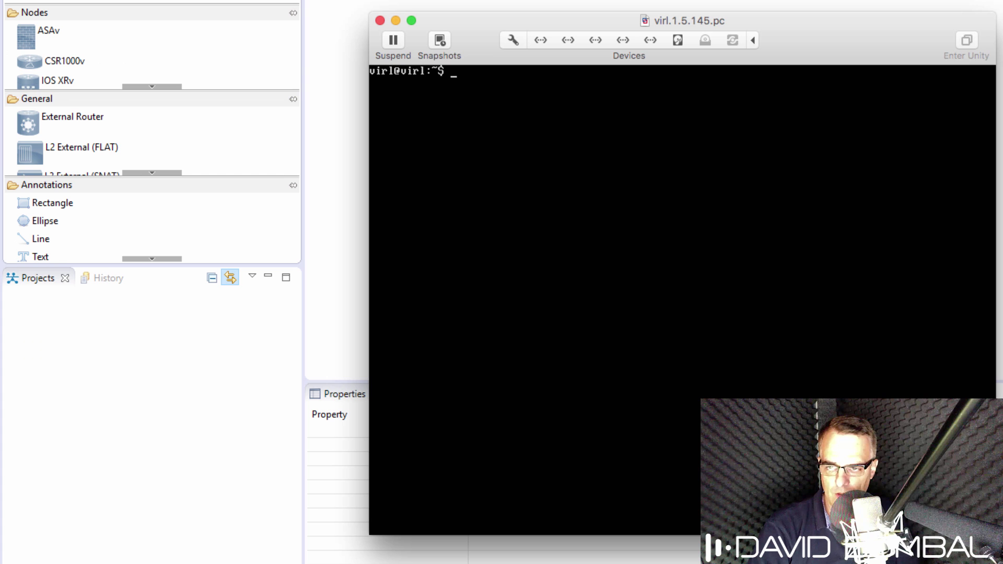
Step: Run ifconfig | more in the VIRL VM console and page down to eth0 at 192.168.1.245
text(ifconfig)
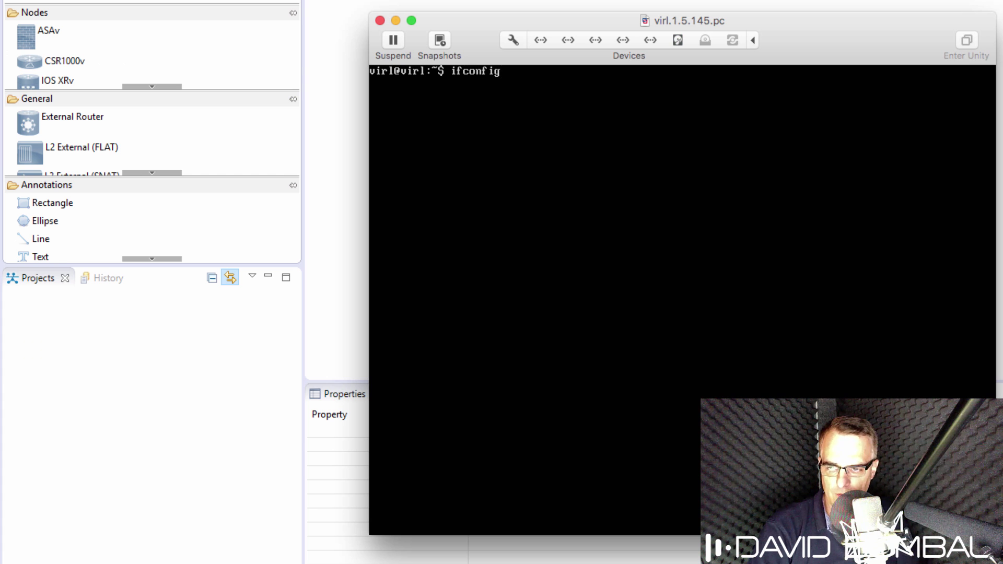
text( |)
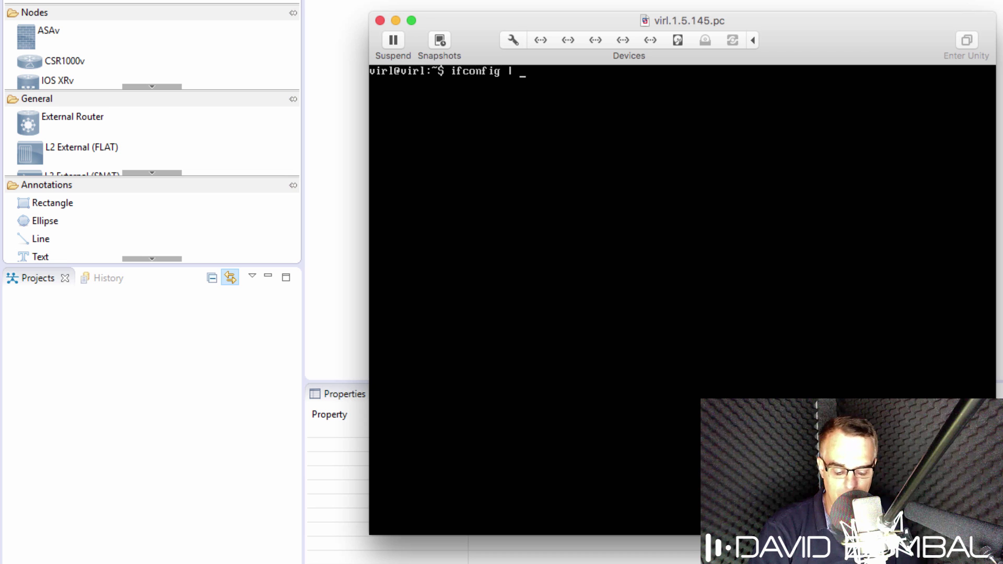
text( more)
key(Return)
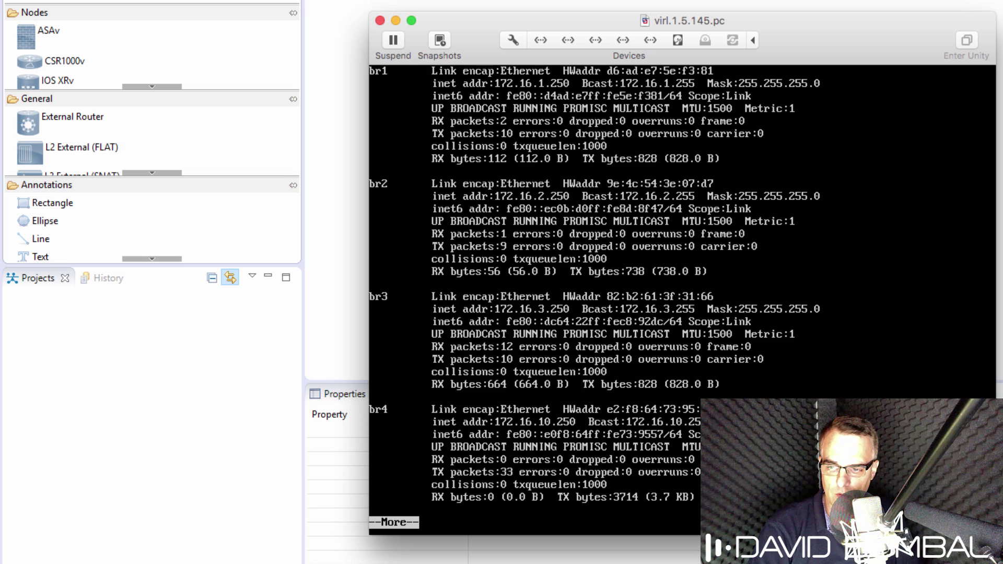
key(space)
key(space)
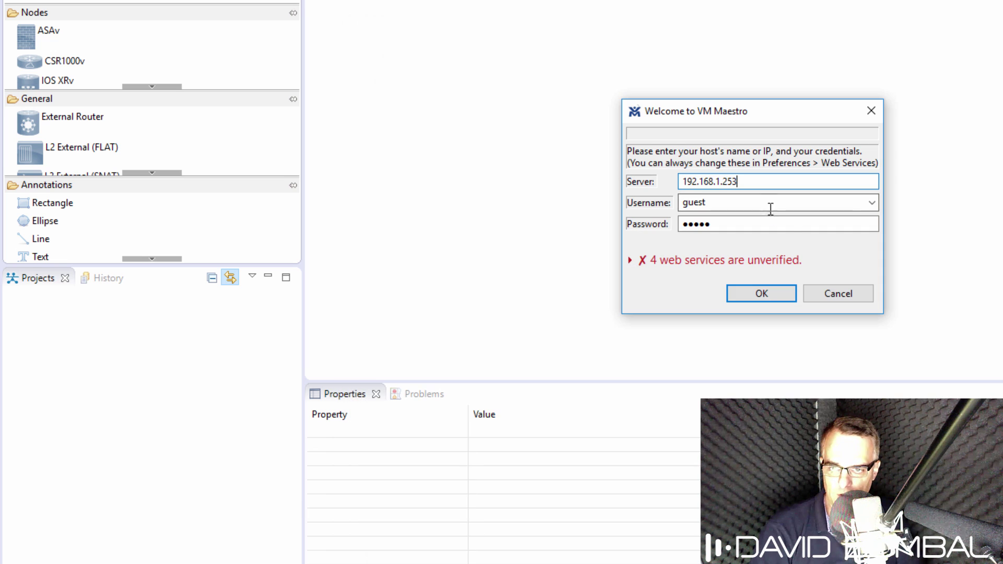
Step: Correct the server to 192.168.1.245, enter the guest username and its password, and log in
key(BackSpace)
key(BackSpace)
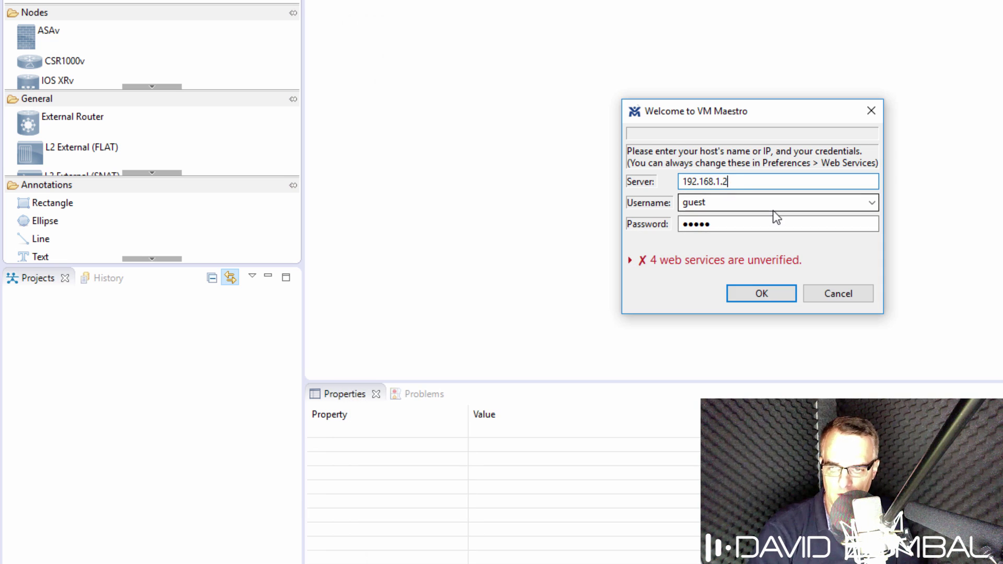
text(45)
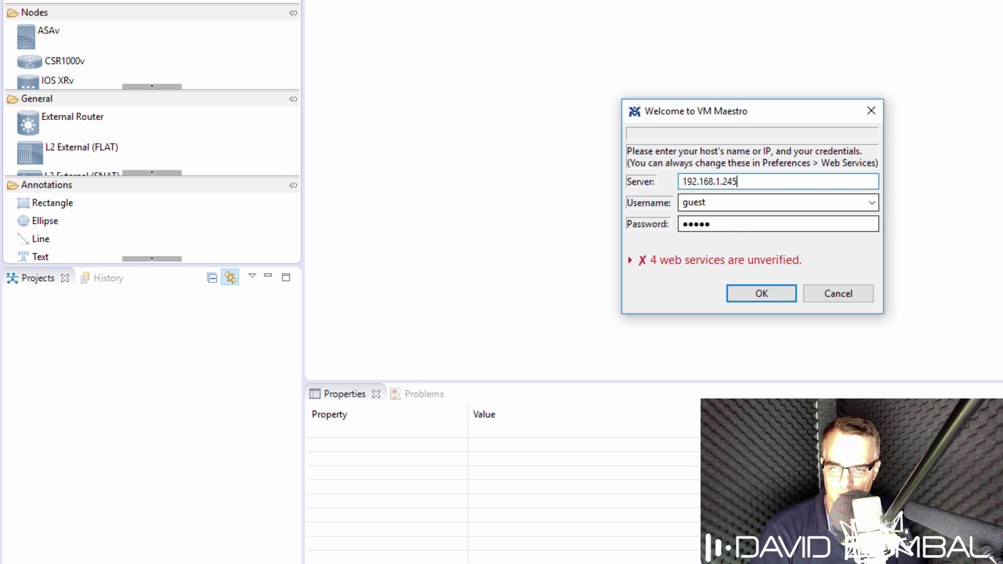
click(728, 204)
text(guest)
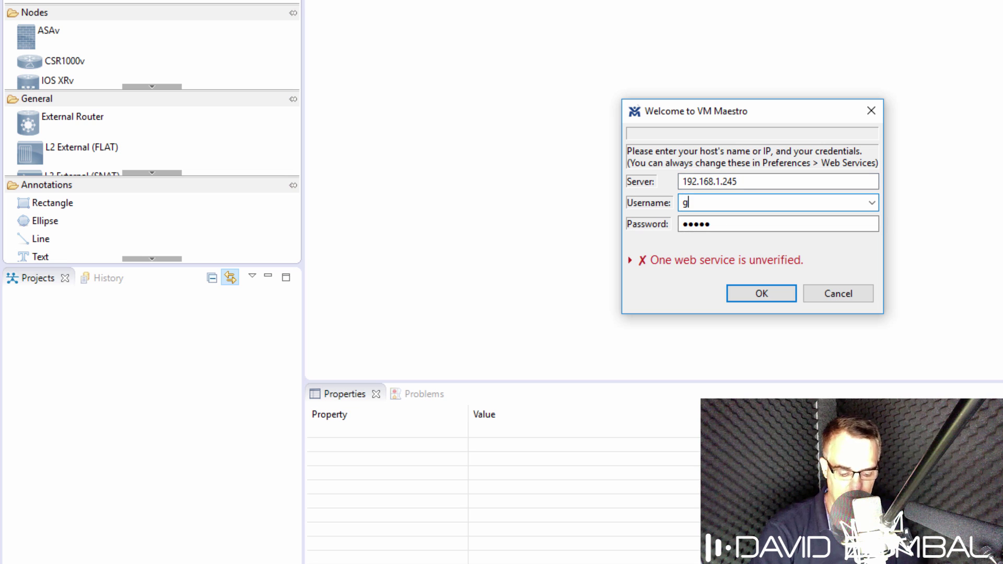
key(Tab)
key(BackSpace)
key(BackSpace)
key(BackSpace)
key(BackSpace)
key(BackSpace)
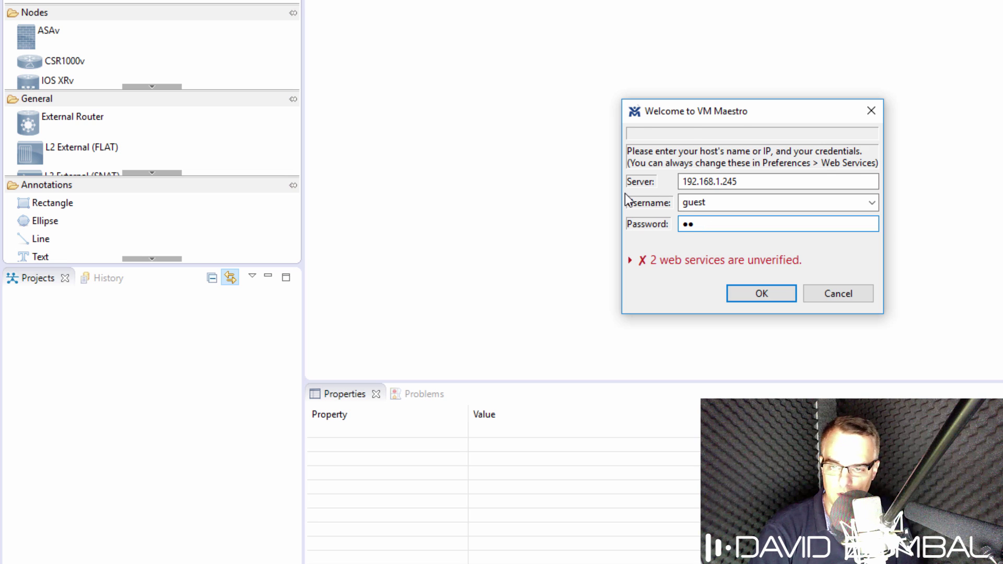
text(guest)
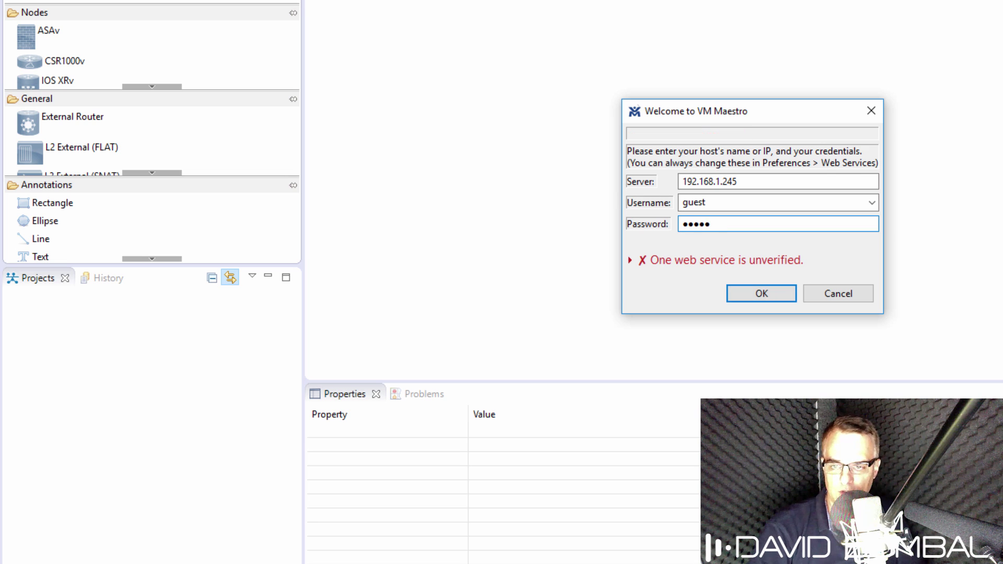
click(746, 295)
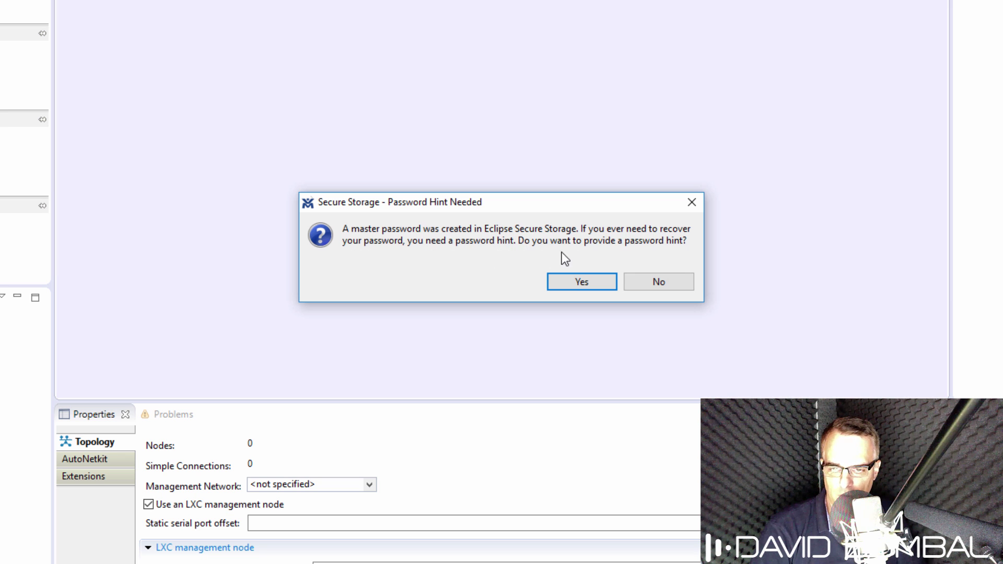
Step: Agree to provide a password hint, then enter two recovery questions with their answers and save
click(579, 280)
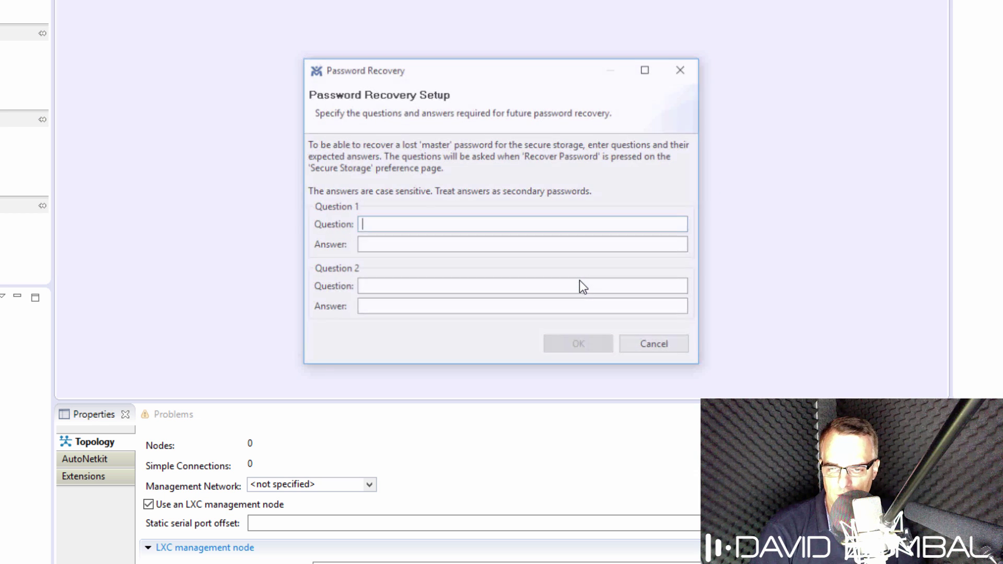
text(cisco)
key(Tab)
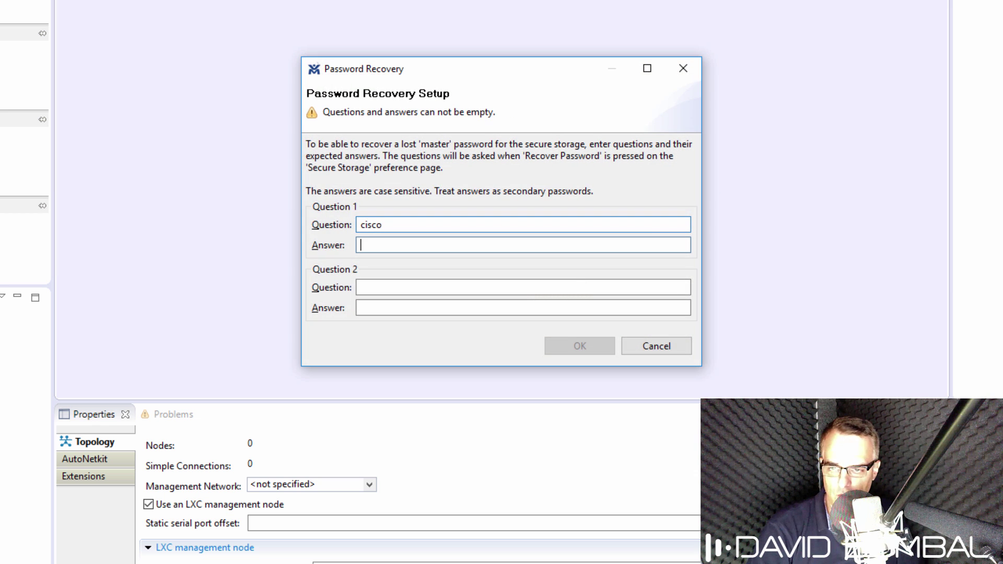
text(cisco)
key(Tab)
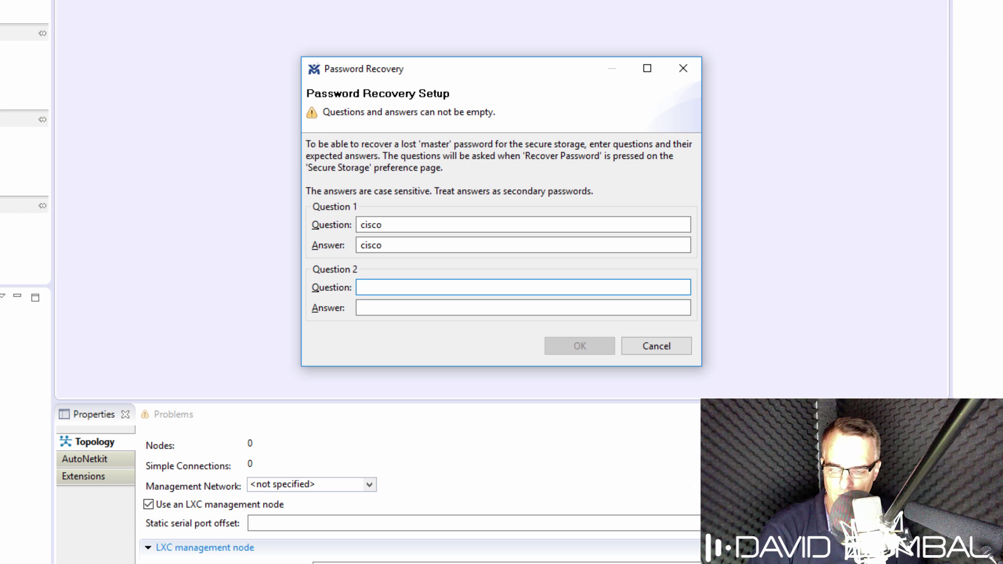
text(cisco1)
key(Tab)
text(cisco1)
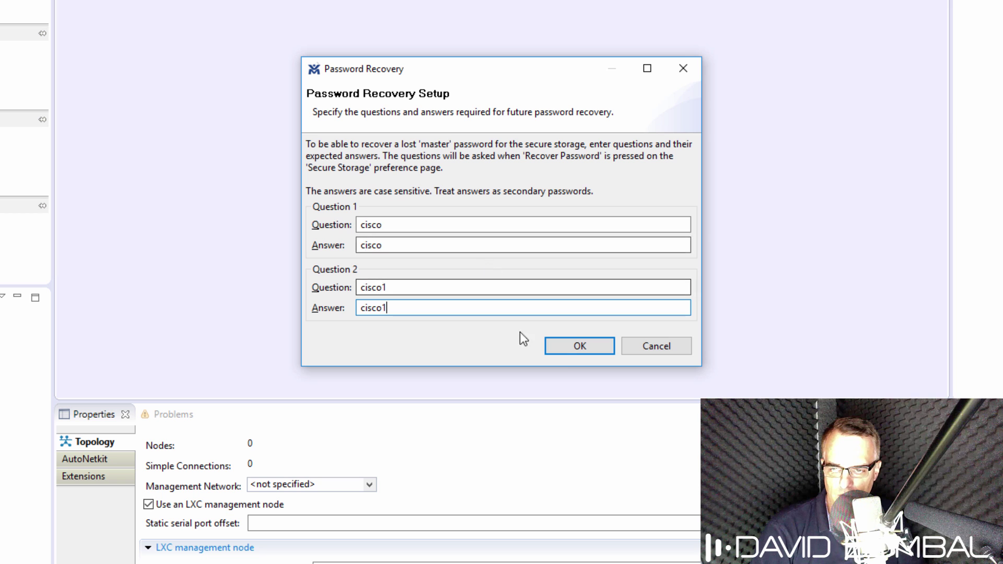
click(570, 348)
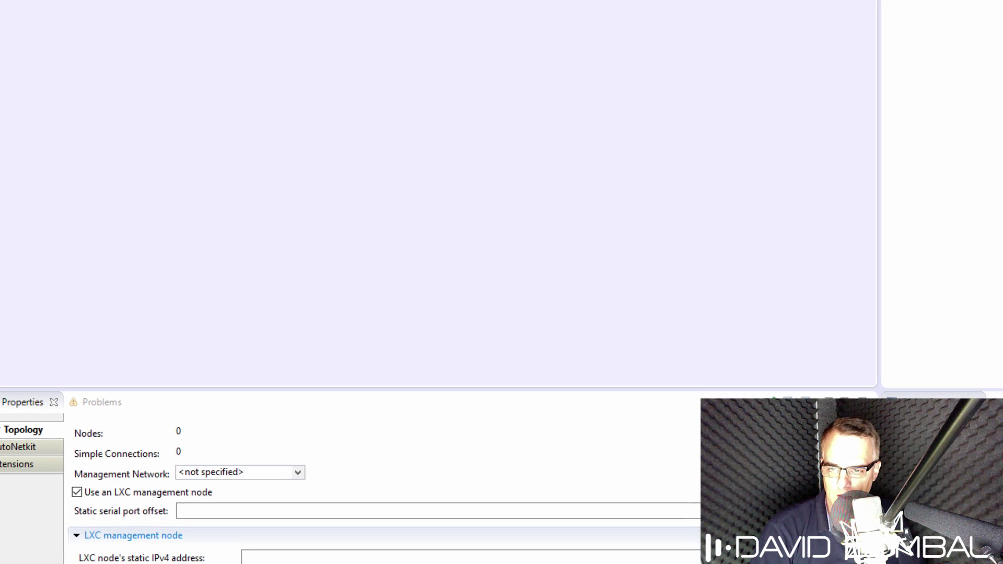
Step: Quit the ifconfig pager and log out of the VIRL VM console with exit
key(super+Tab)
text(q)
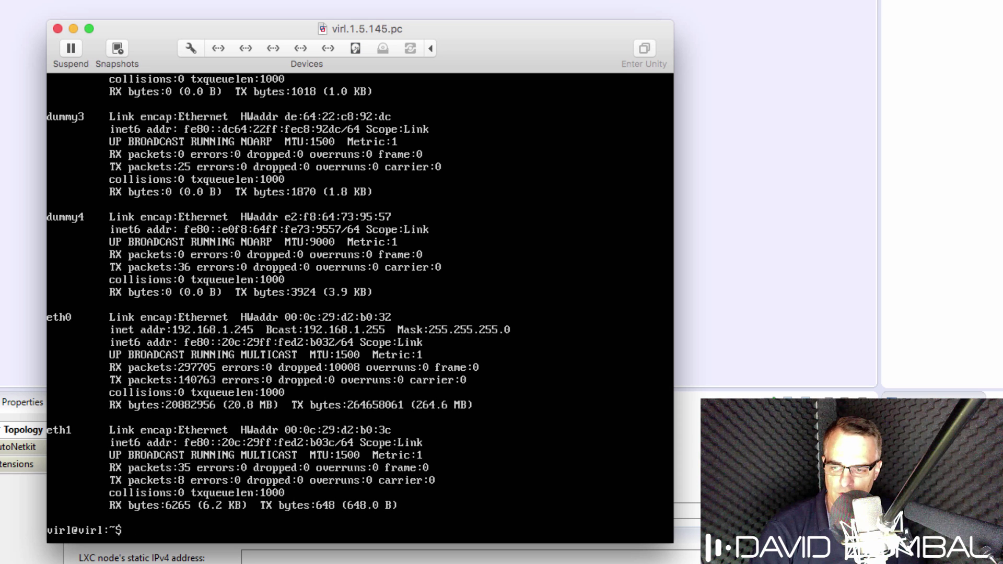
text(exit)
key(Return)
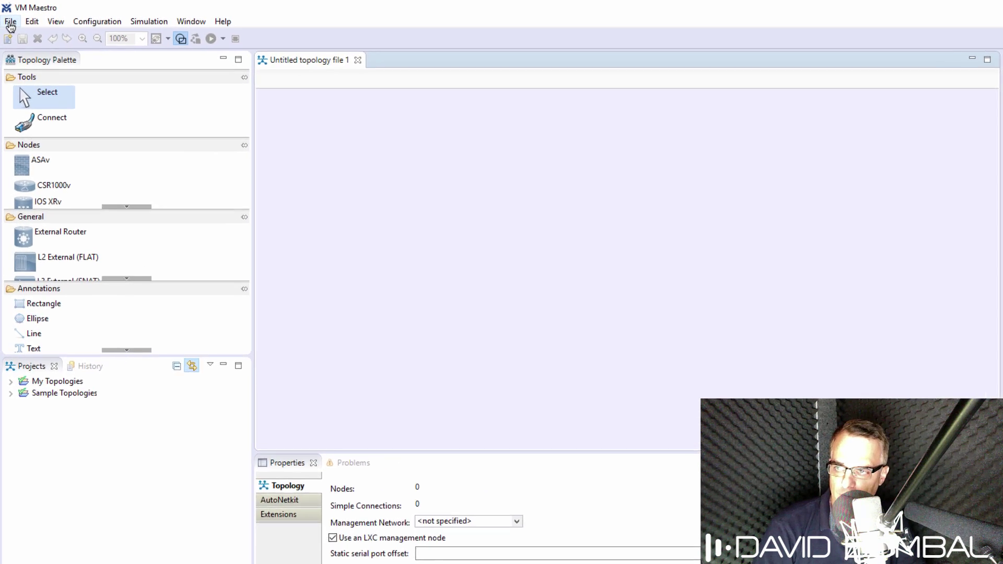
Step: Open File > Preferences, showing the Web Services page
click(10, 23)
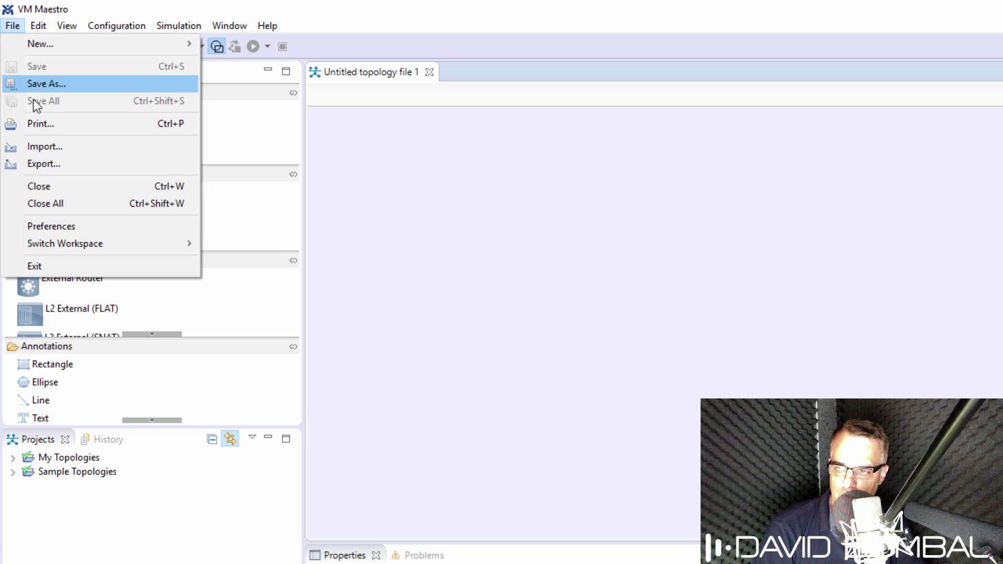
click(67, 229)
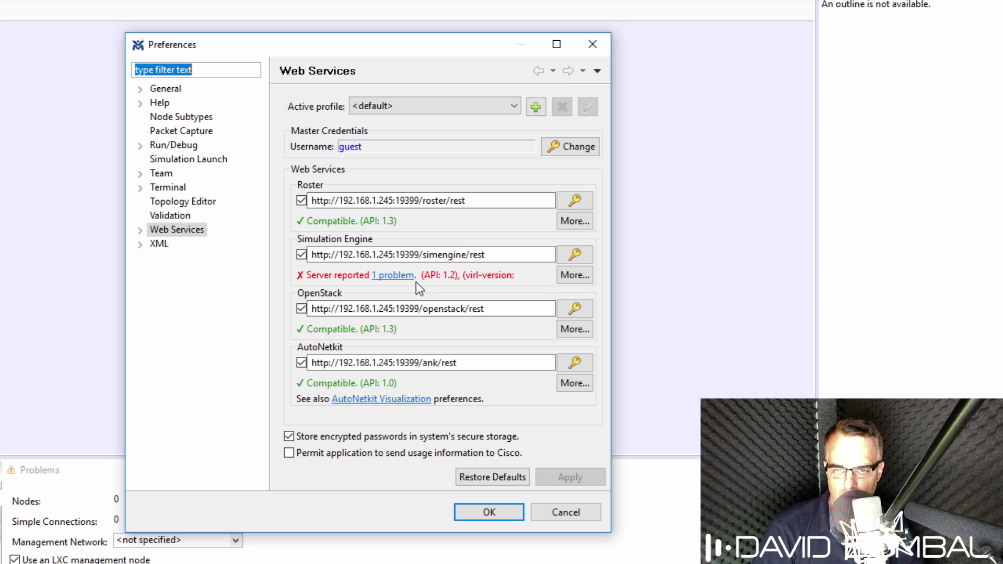
Step: Add a web services profile named test1 with Base URI host 192.168.1.245
click(535, 106)
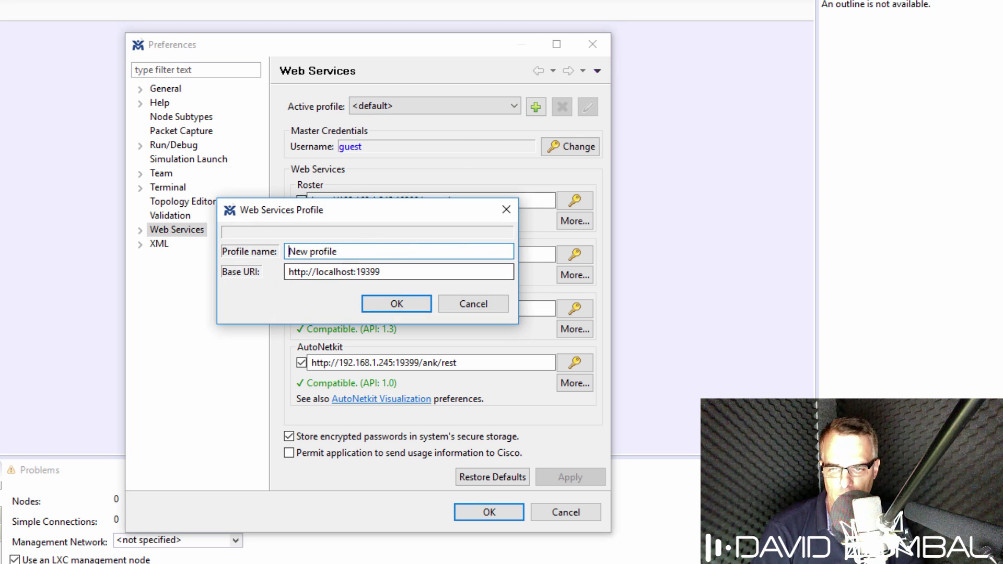
key(ctrl+a)
text(tes)
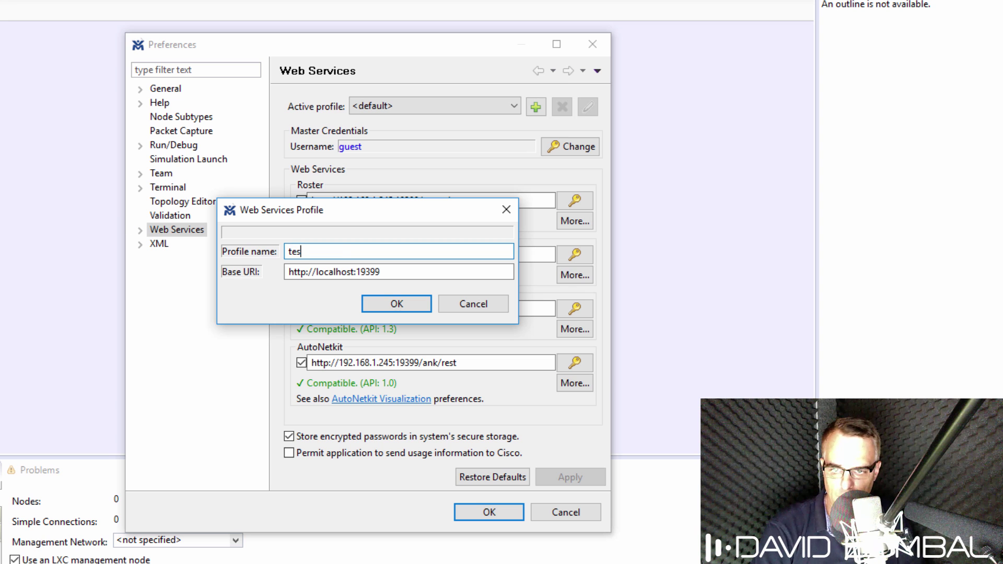
text(t1)
key(Tab)
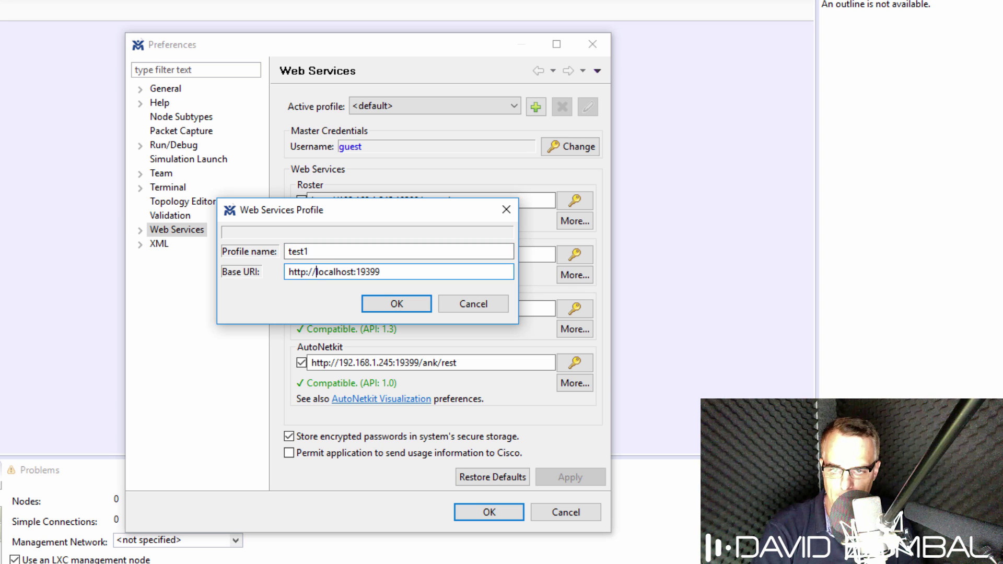
key(Delete)
key(Delete)
key(Delete)
key(Delete)
key(Delete)
key(Delete)
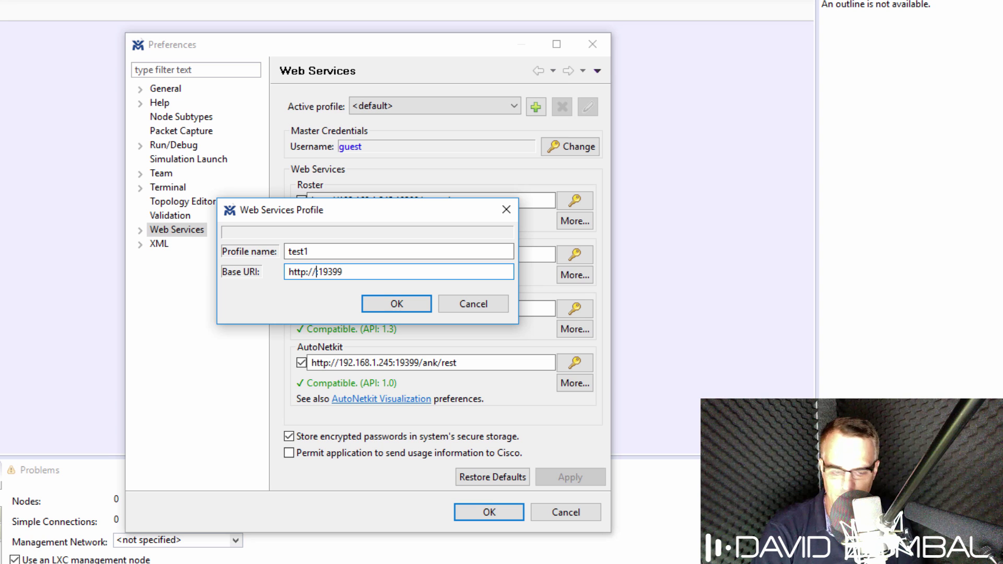
text(192.168.1.)
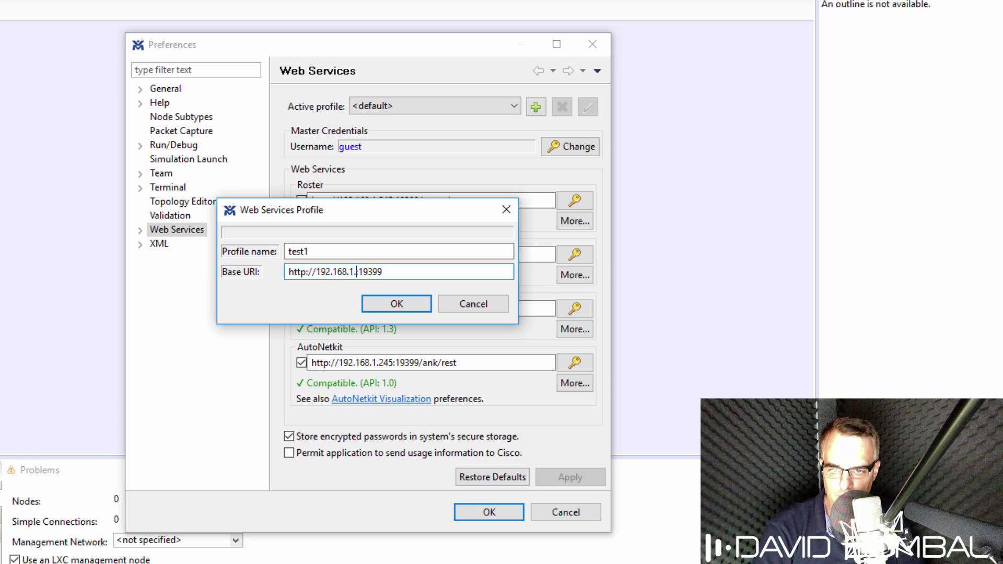
text(245)
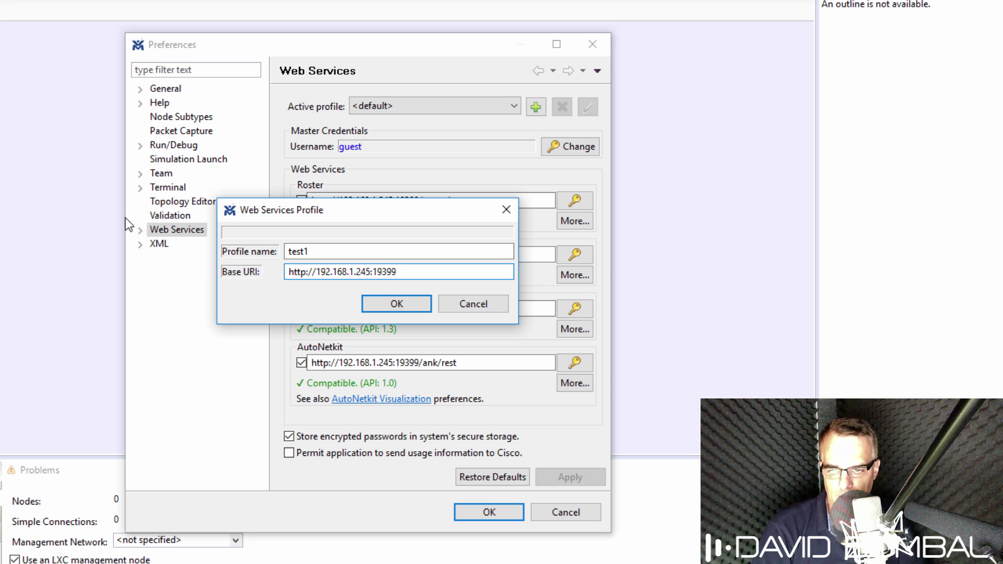
click(409, 305)
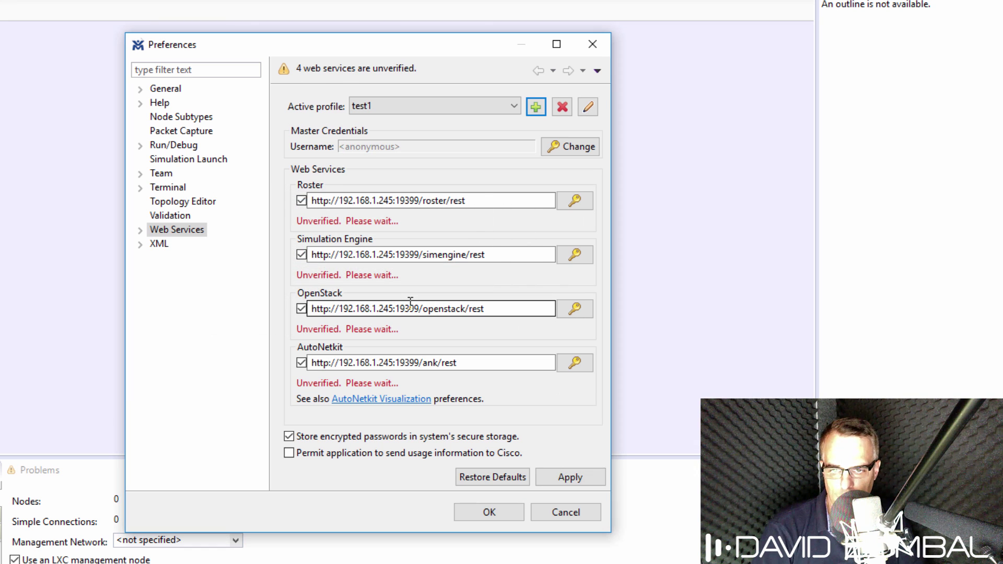
Step: Set the web services credentials to the guest username and its password, then save the preferences
click(572, 146)
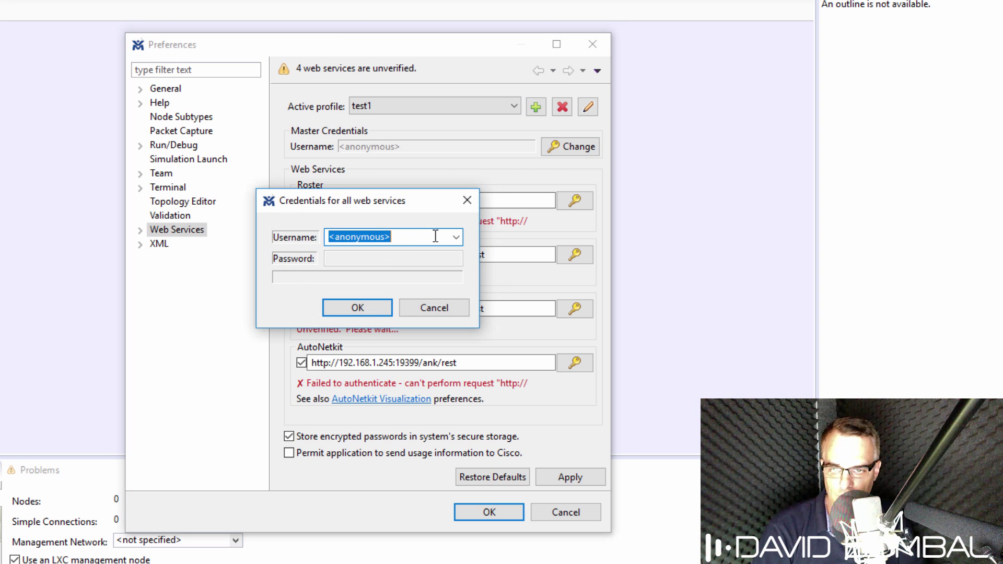
click(456, 237)
key(Escape)
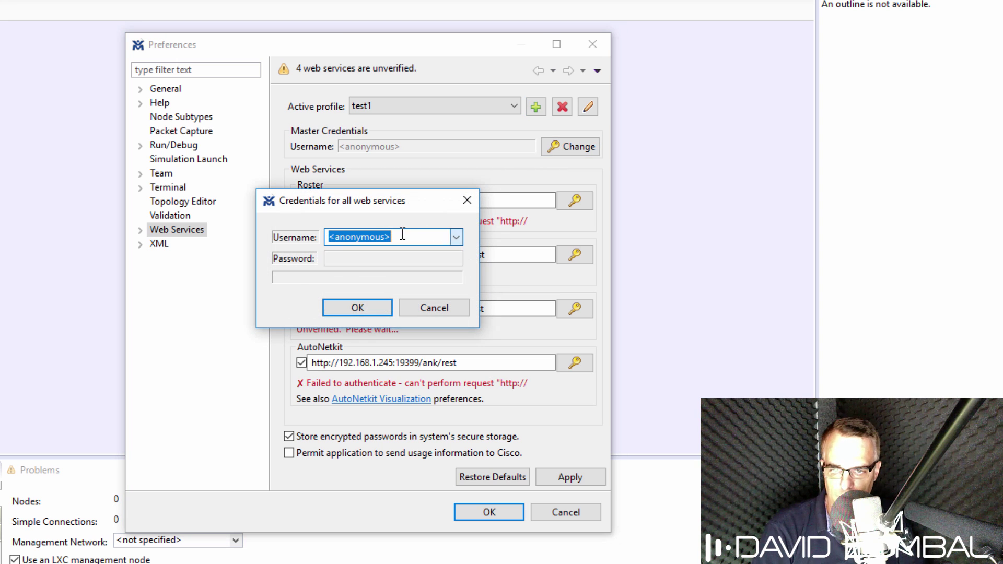
text(guest)
key(Tab)
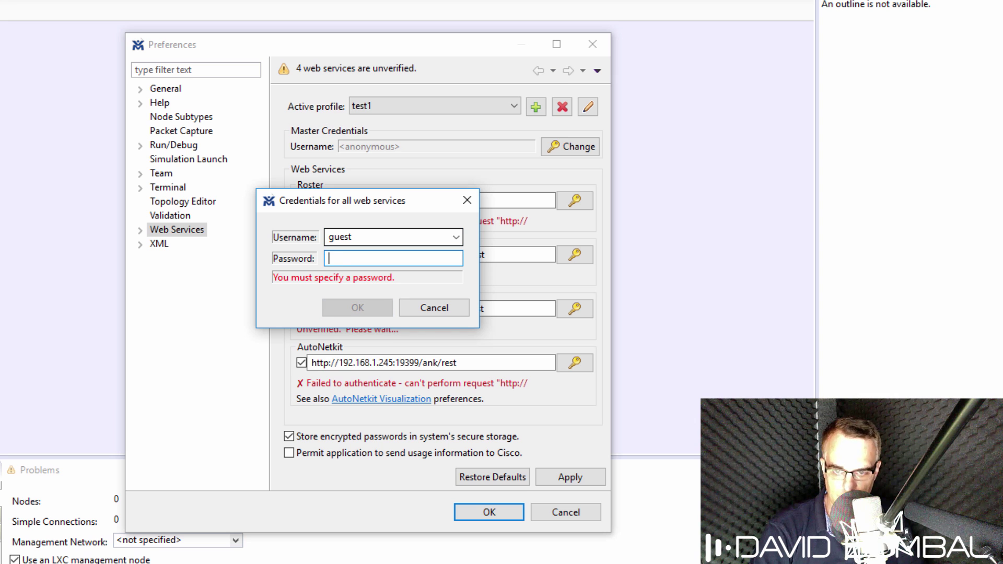
text(guest)
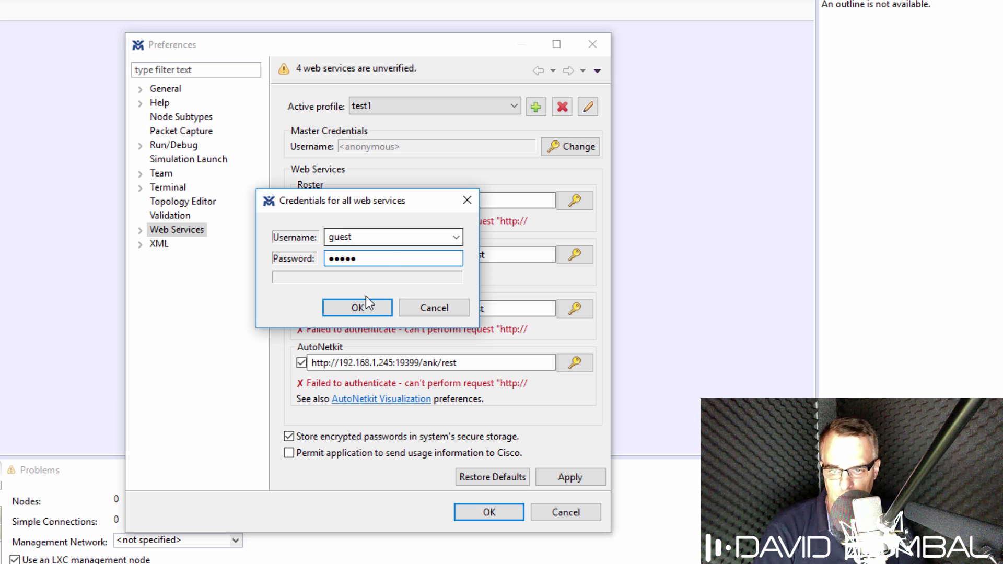
click(358, 307)
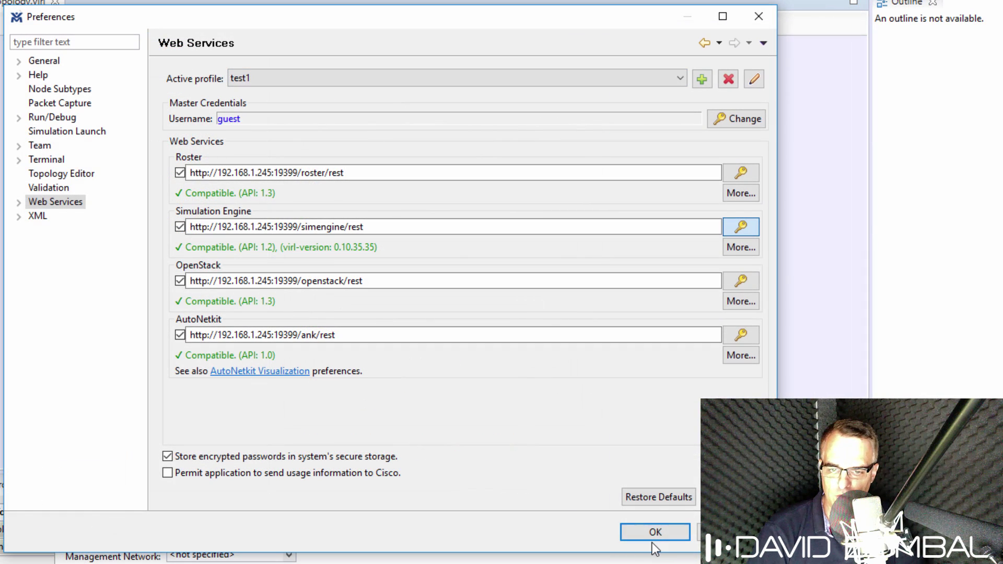
click(650, 533)
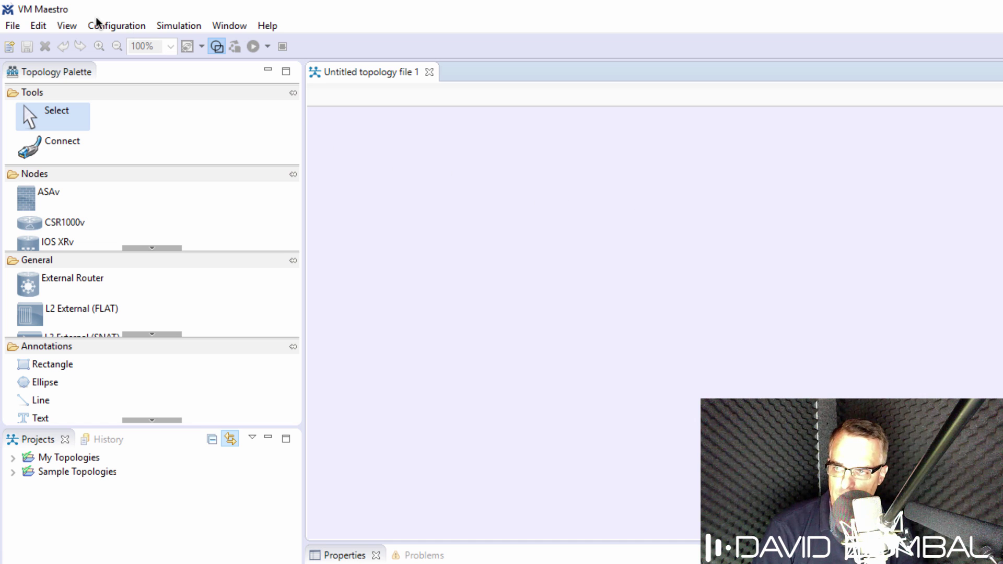
Step: Fetch node subtypes from the server under Preferences > Node Subtypes and save the preferences
click(13, 27)
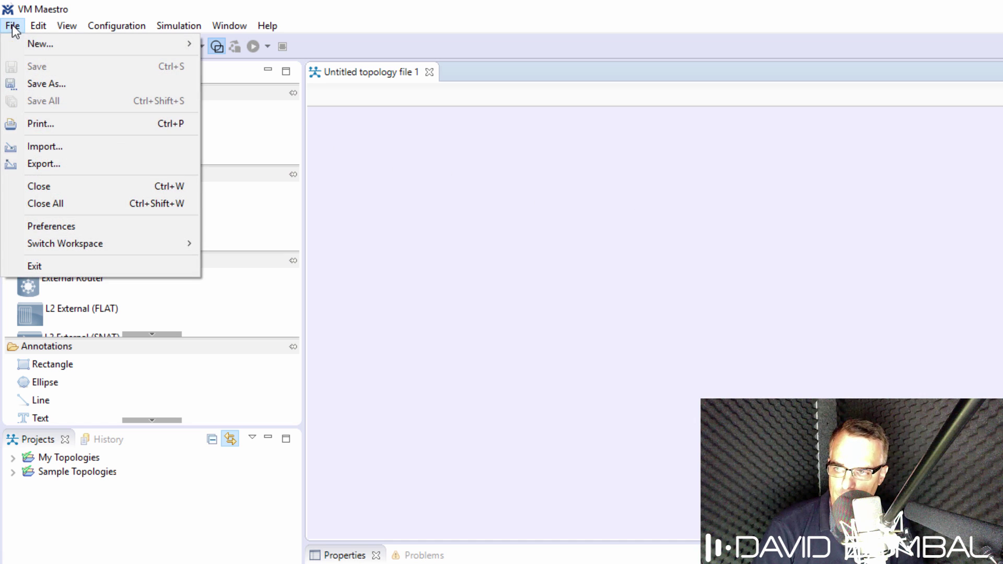
click(77, 221)
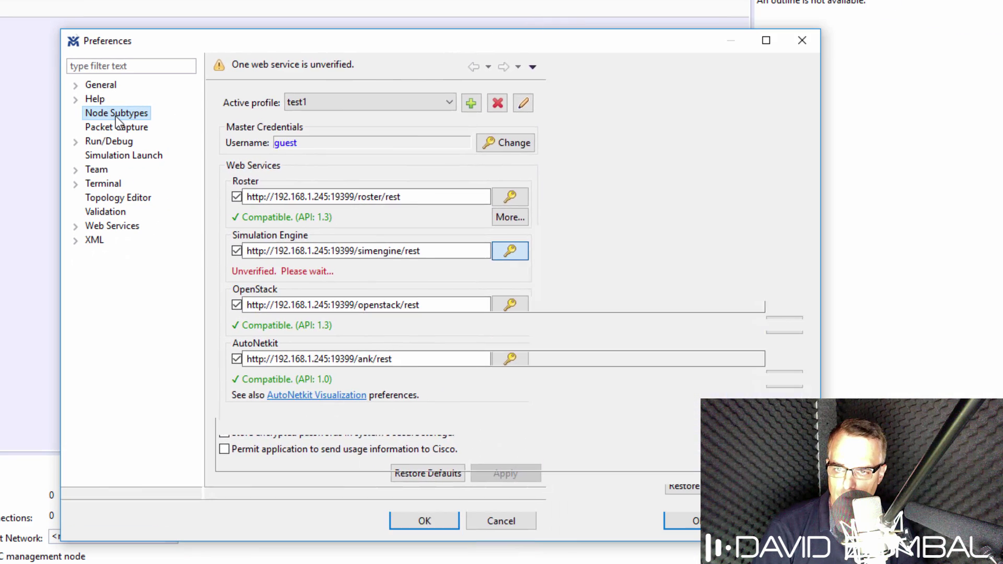
click(115, 114)
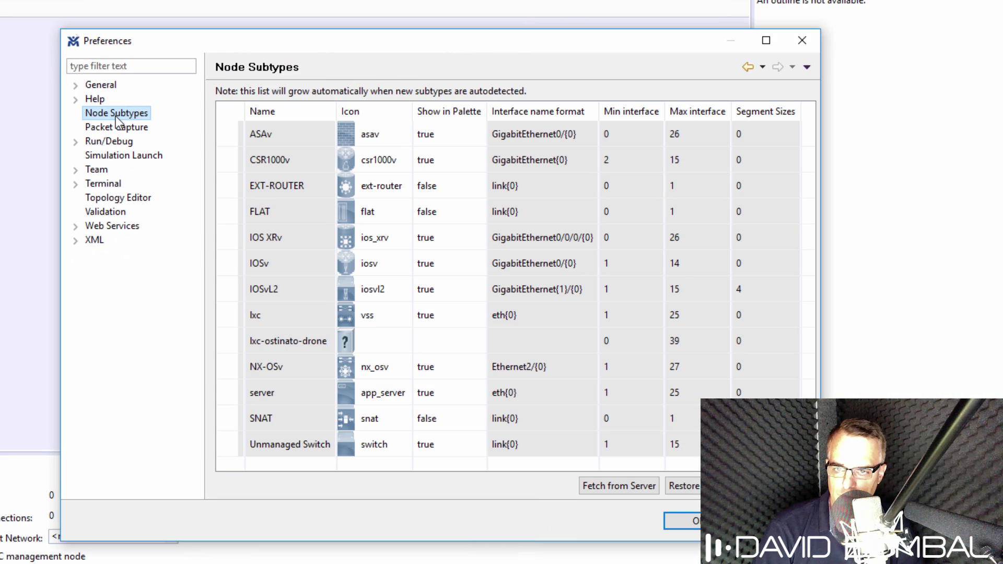
click(635, 482)
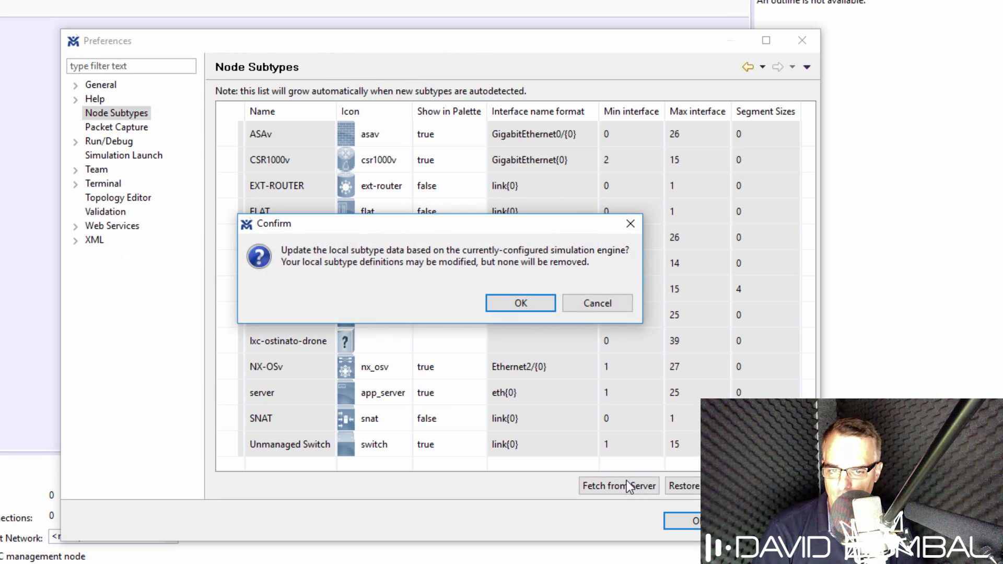
click(506, 300)
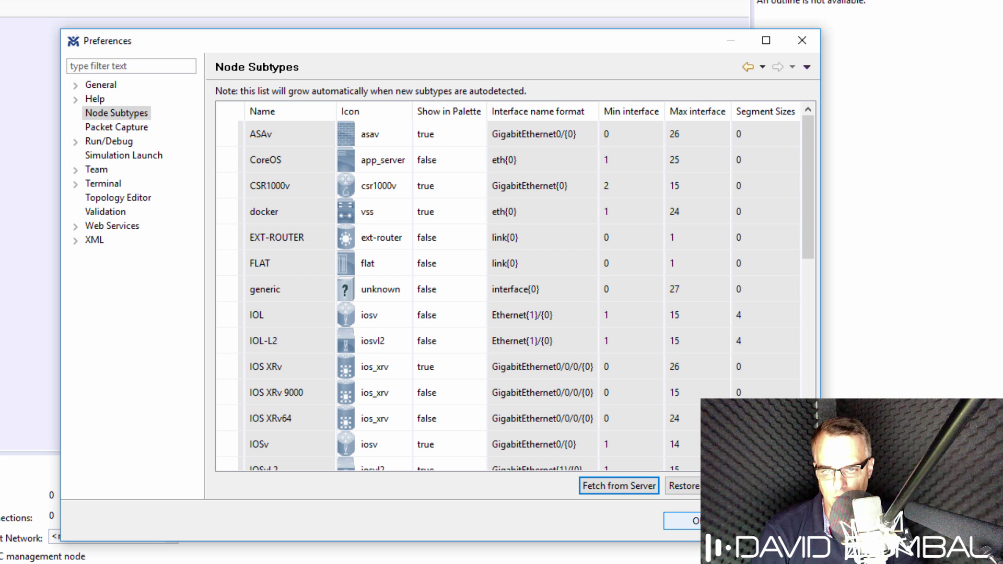
click(695, 521)
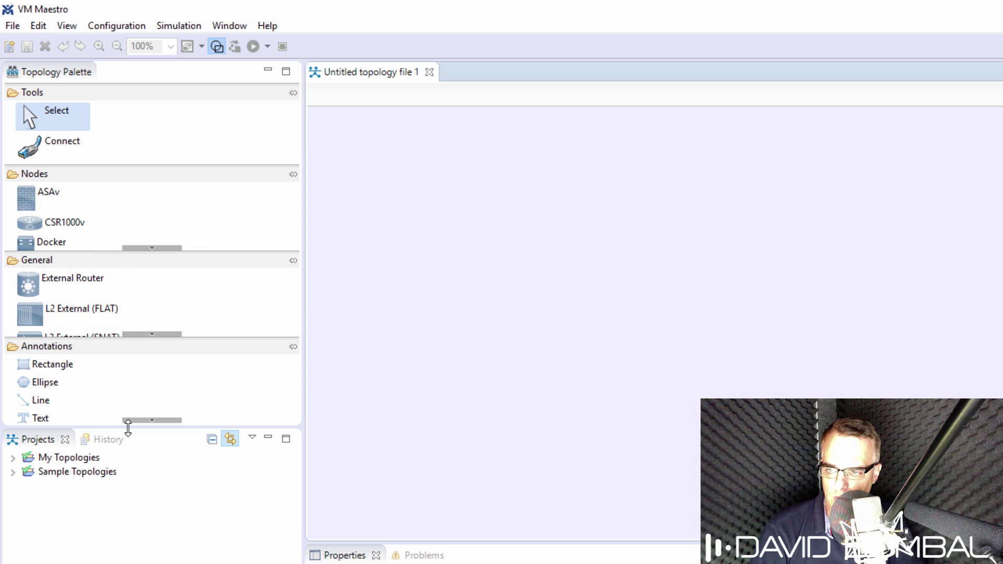
Step: Place two IOSvL2 switches, iosvl2-1 and iosvl2-2, side by side on the canvas
drag(127, 427, 126, 506)
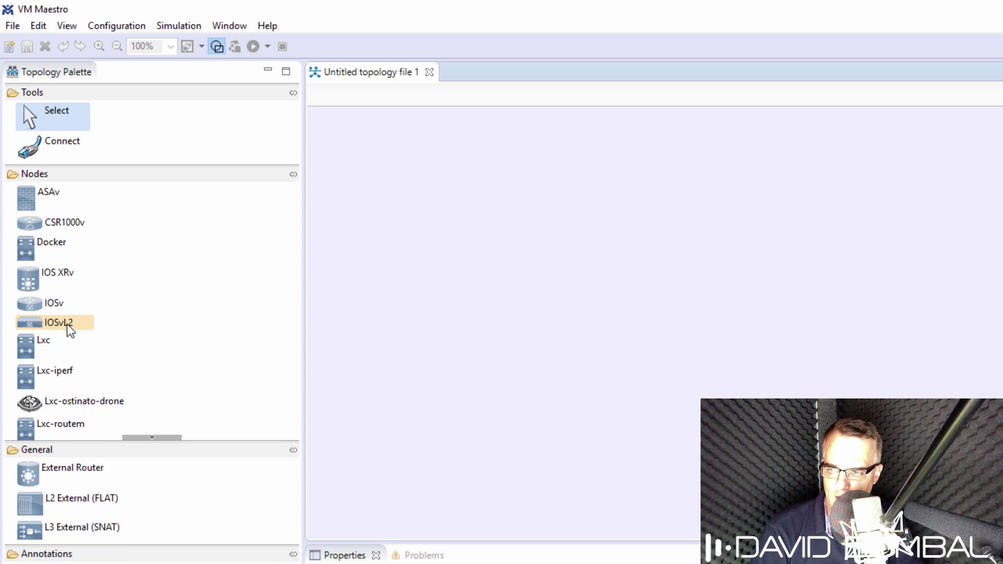
click(57, 325)
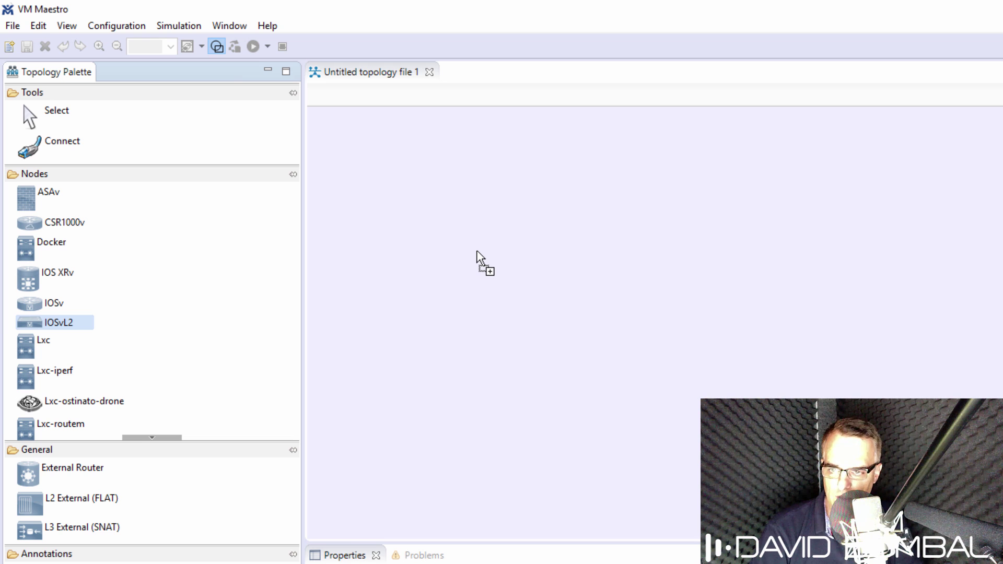
click(477, 252)
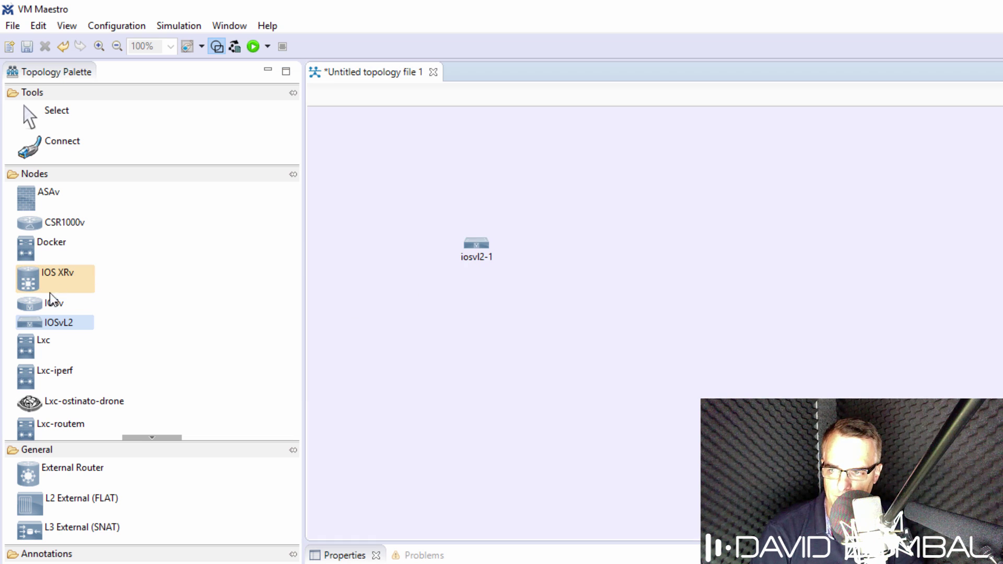
click(65, 327)
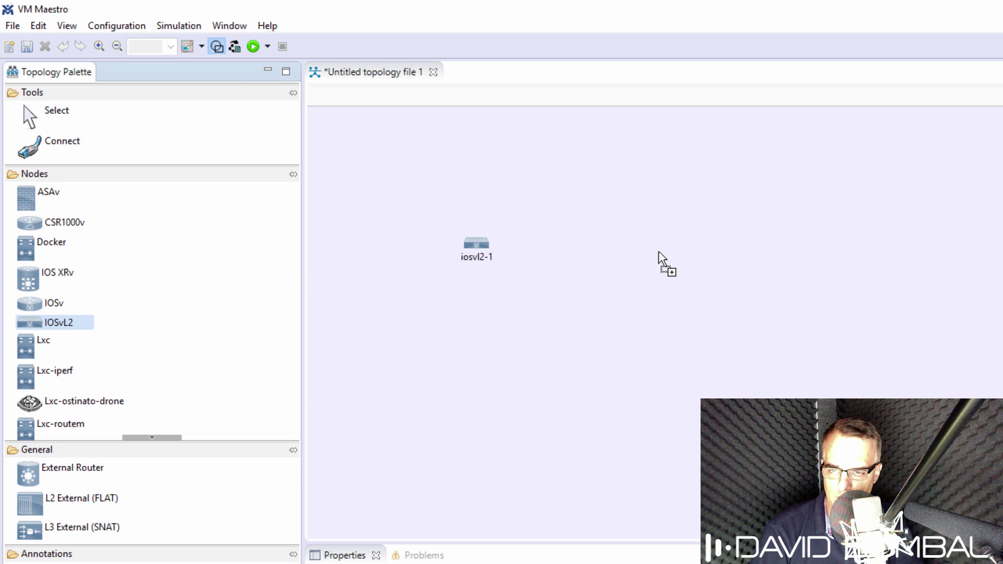
click(630, 247)
Step: Link iosvl2-1 to iosvl2-2 on ge0/1 and start the simulation
click(68, 146)
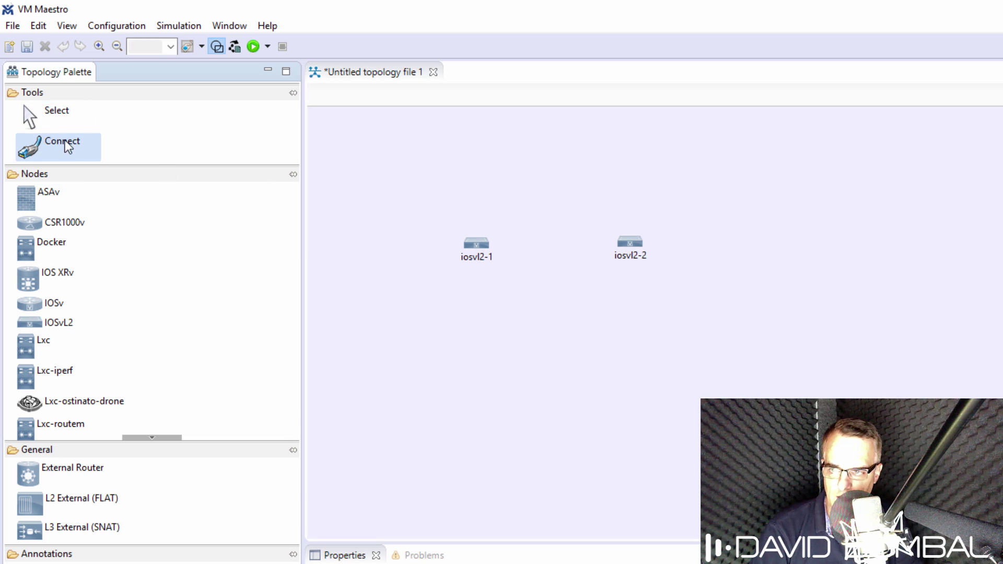
click(485, 250)
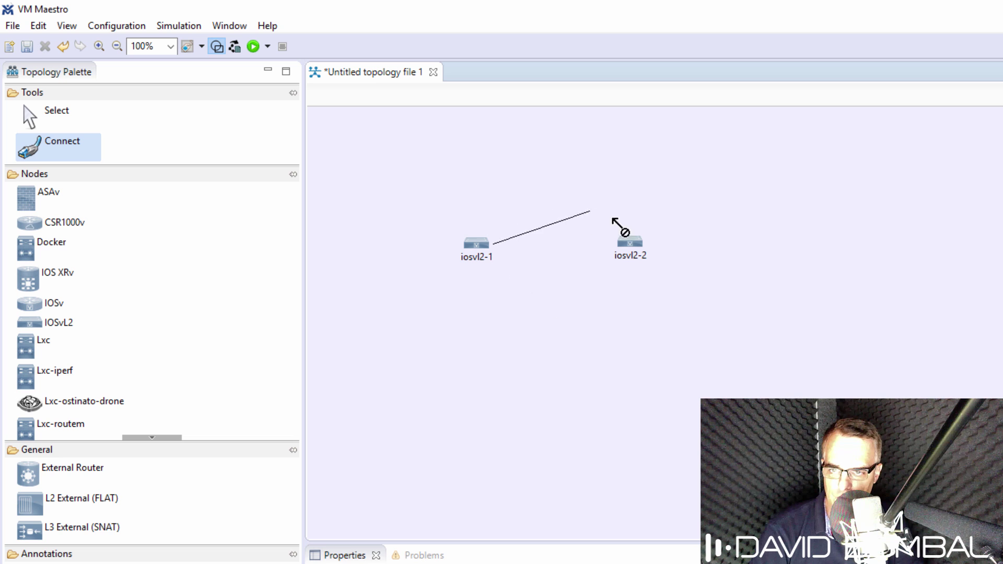
click(631, 243)
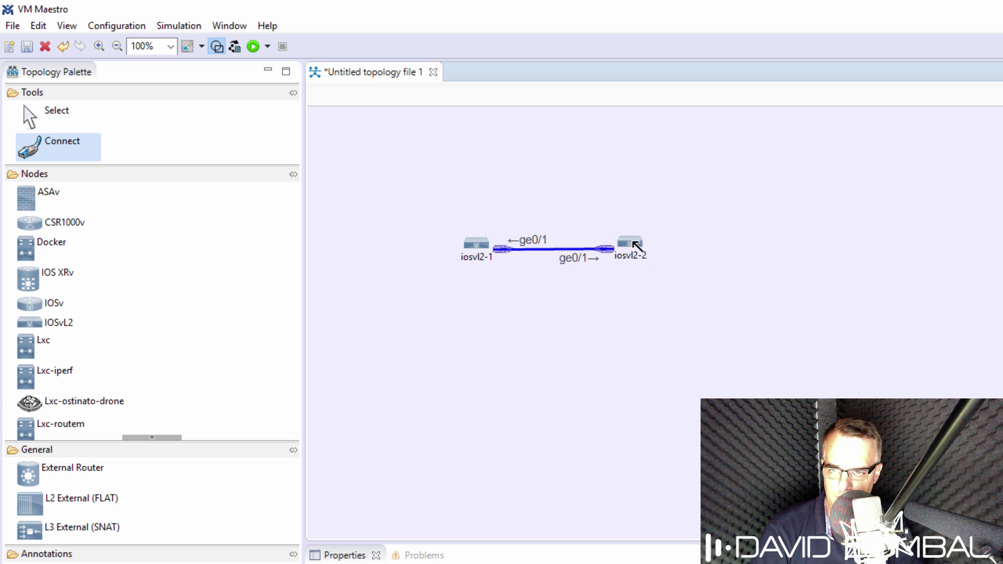
click(54, 109)
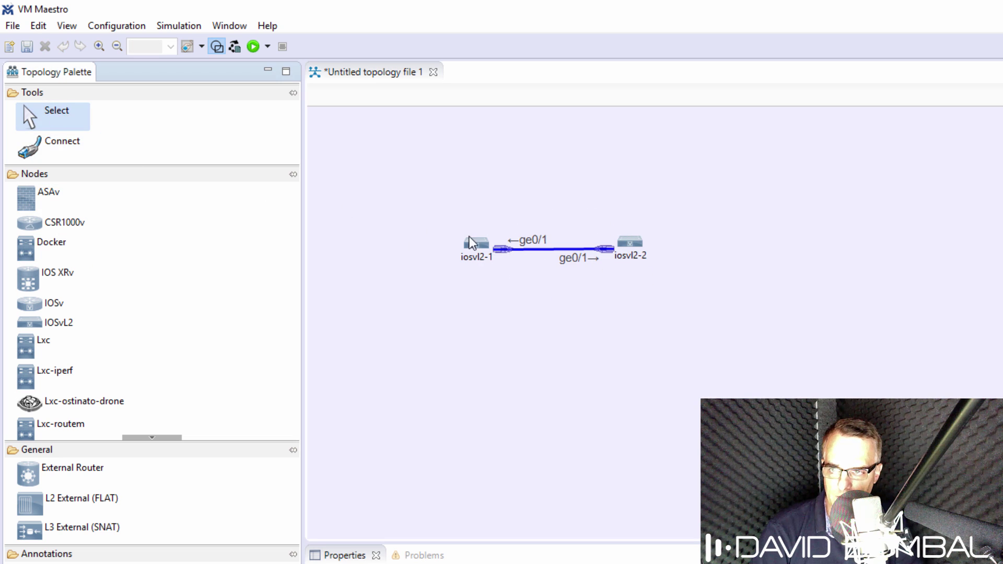
click(253, 47)
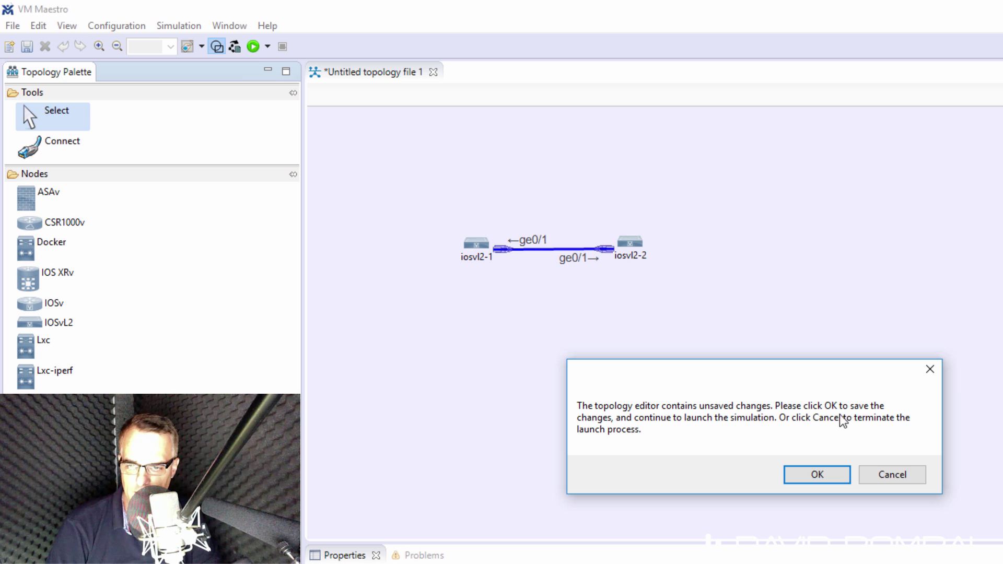
Step: Save the topology as 'my first virl topology.virl' so the simulation can launch
click(810, 475)
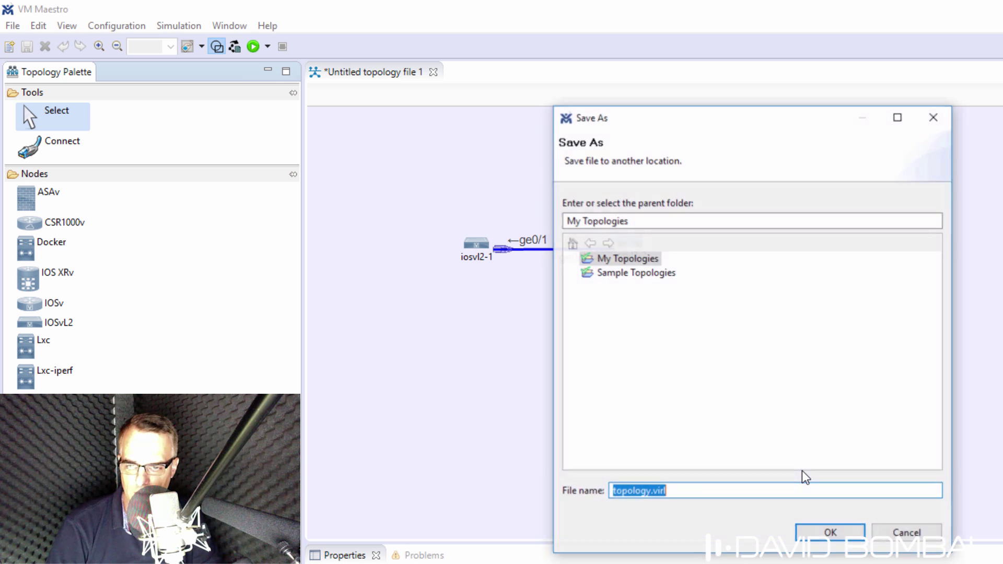
drag(654, 217, 443, 224)
click(705, 490)
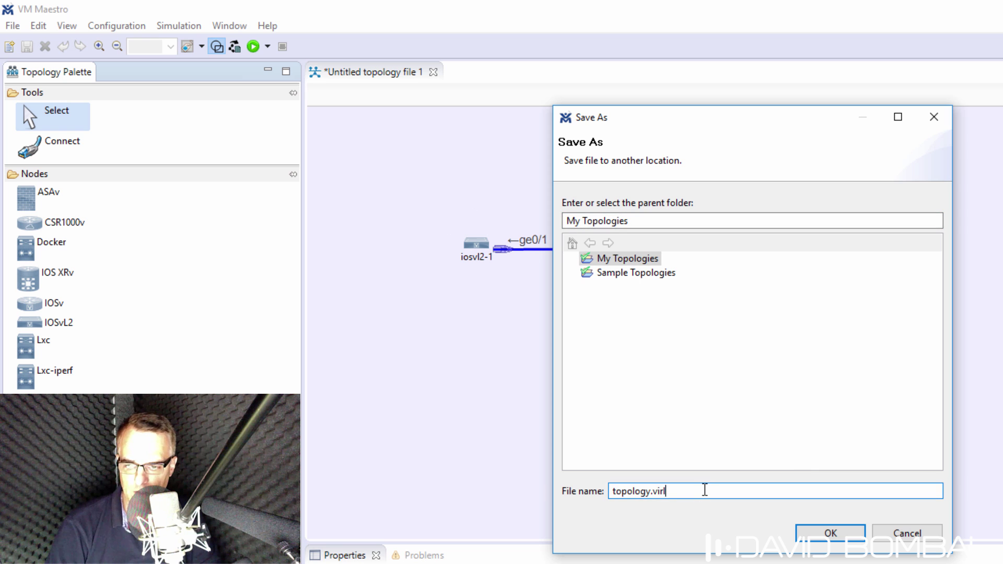
drag(704, 490, 541, 483)
text(my fir)
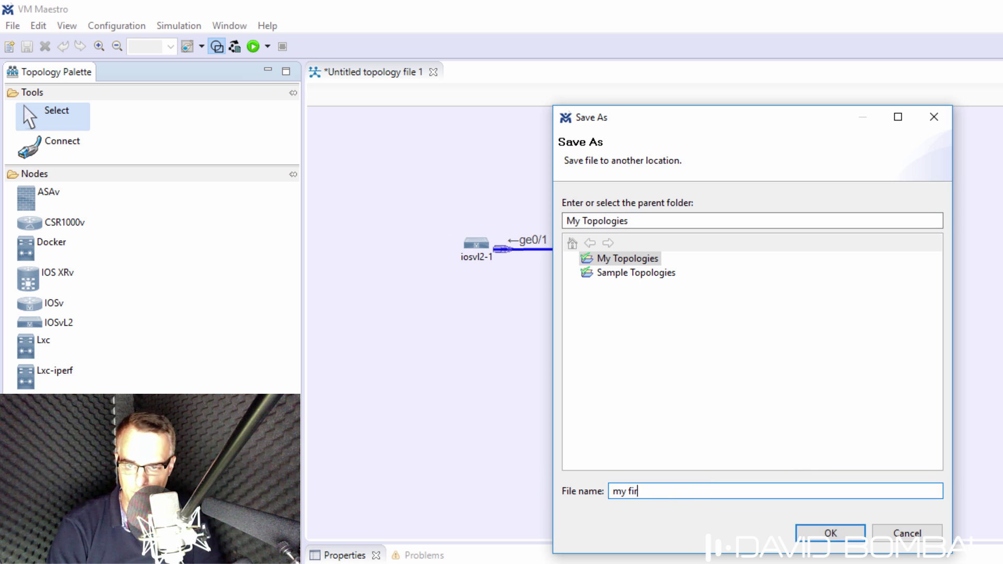
text(st )
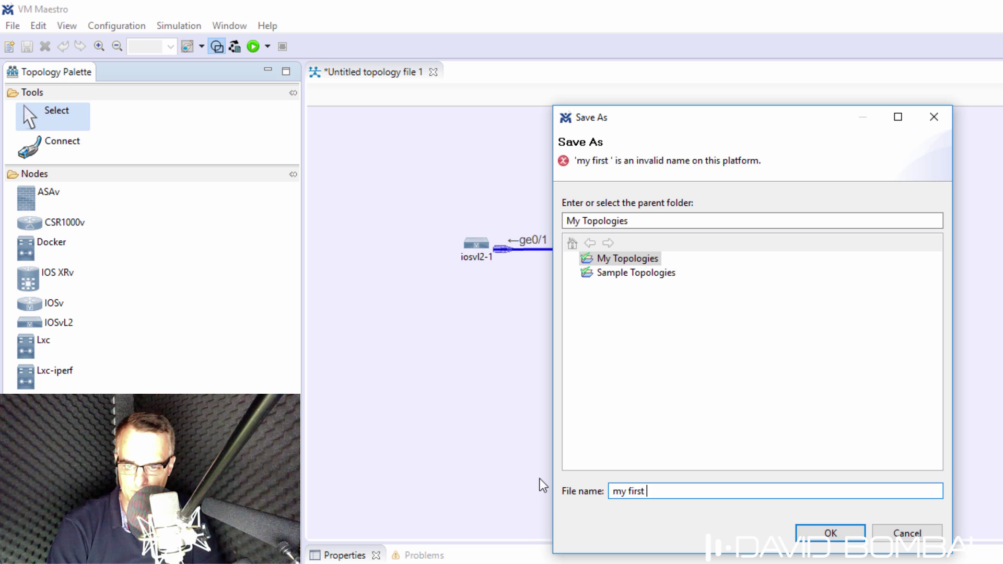
text(virl topology)
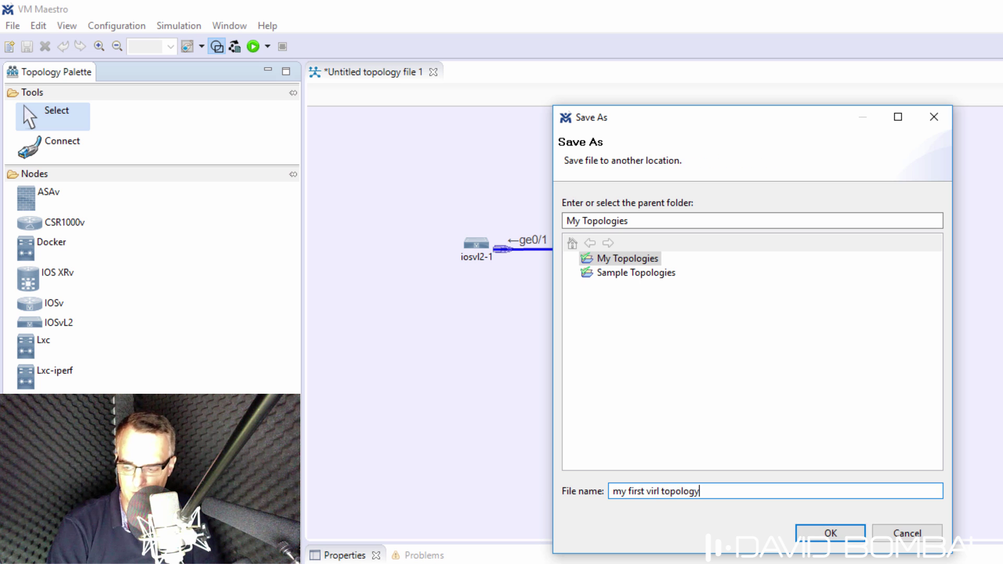
click(805, 532)
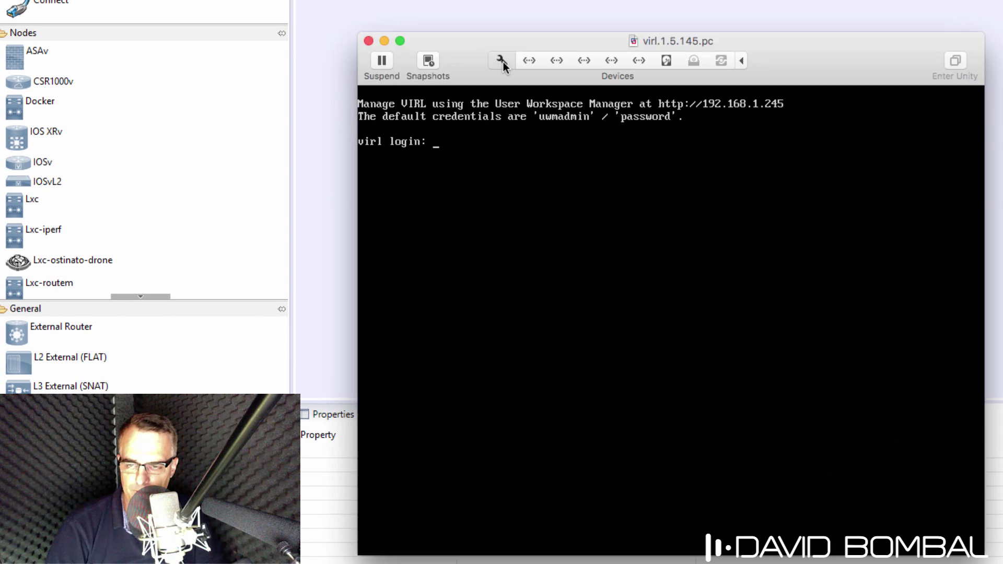
Step: Log into the VIRL VM console and power it off with 'shutdown -h now'
click(502, 61)
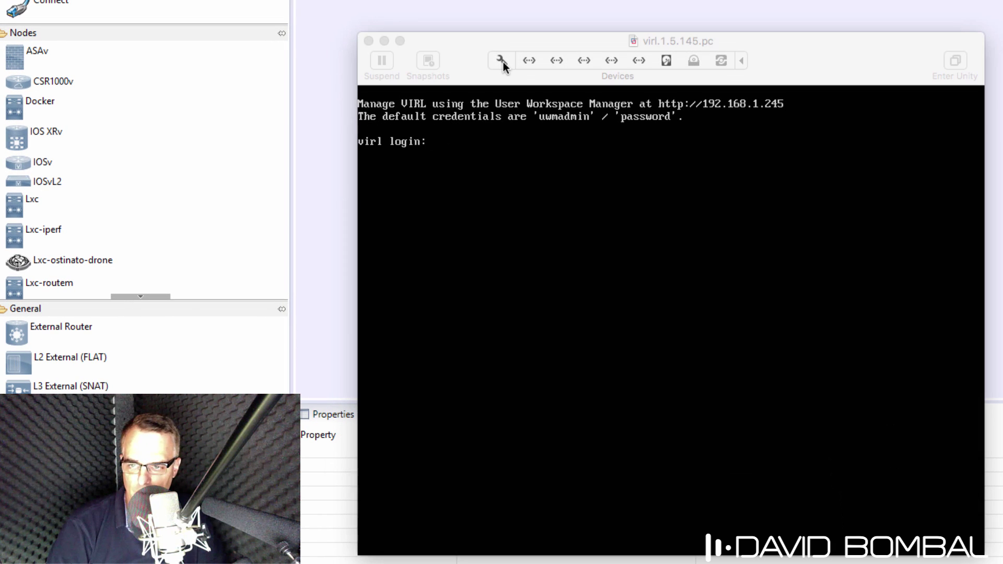
text(virl)
key(Return)
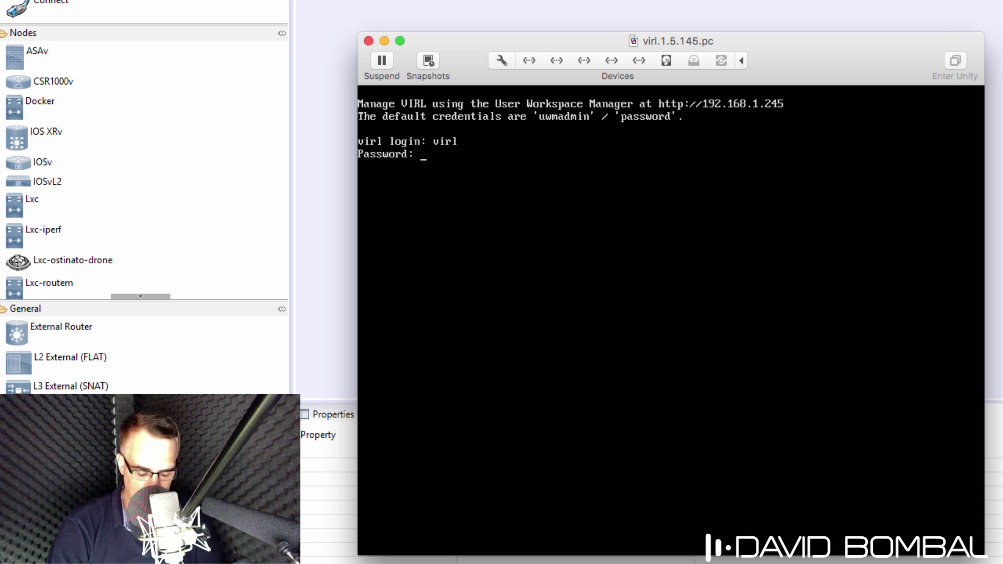
key(Return)
text(sh)
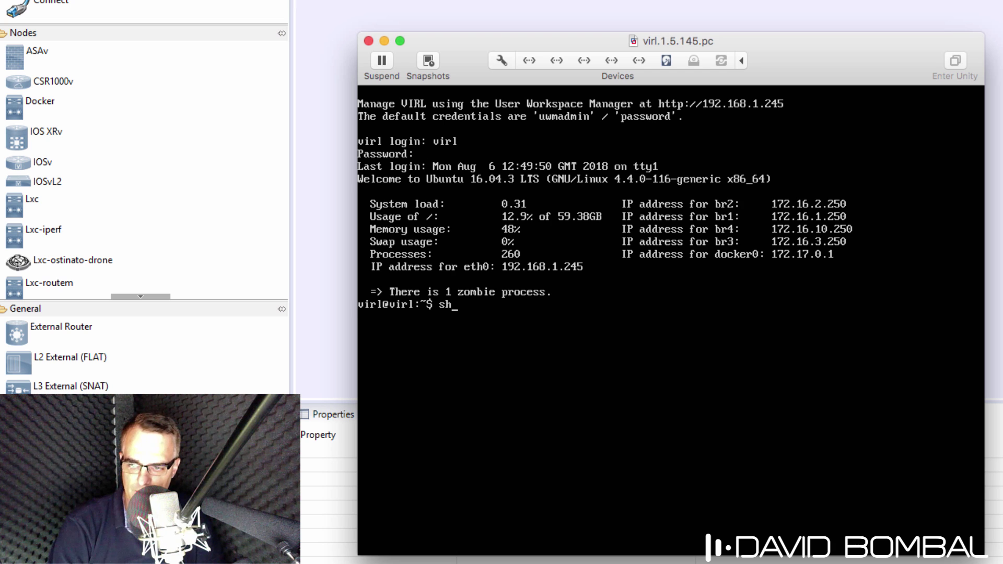
text(utdown -h)
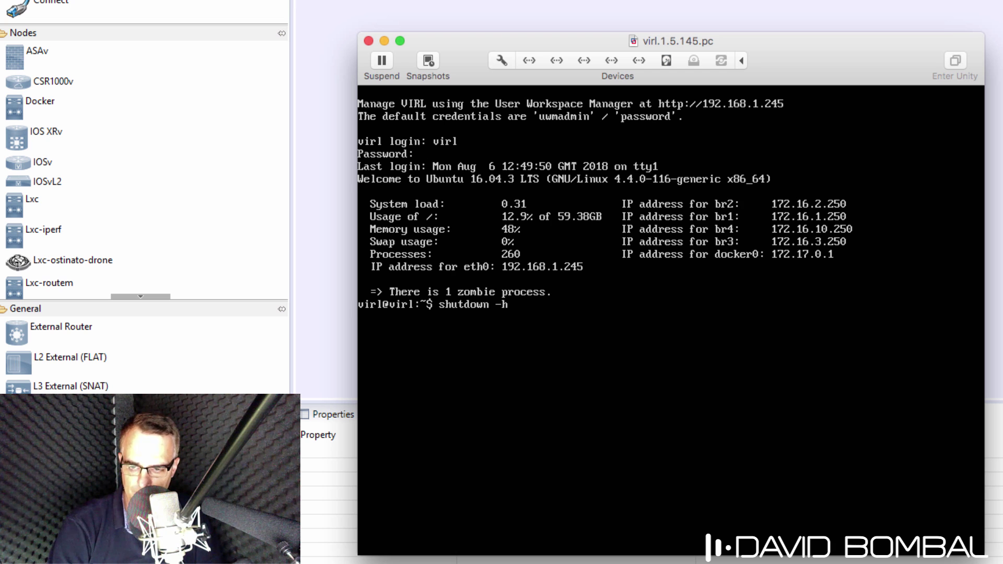
text( now)
key(Return)
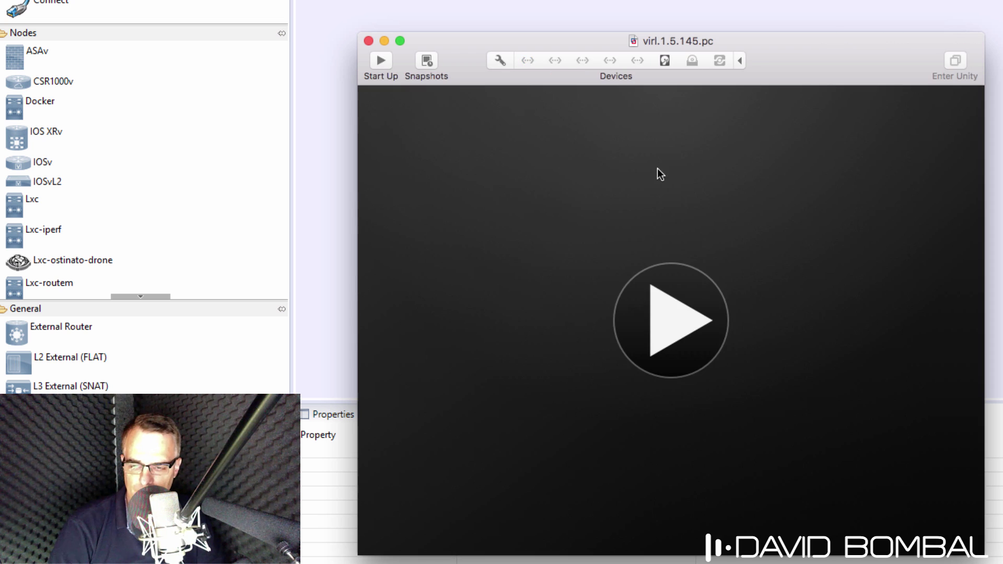
Step: Enable hypervisor applications in the VIRL VM's Processors & Memory settings, then power the VM on
click(499, 59)
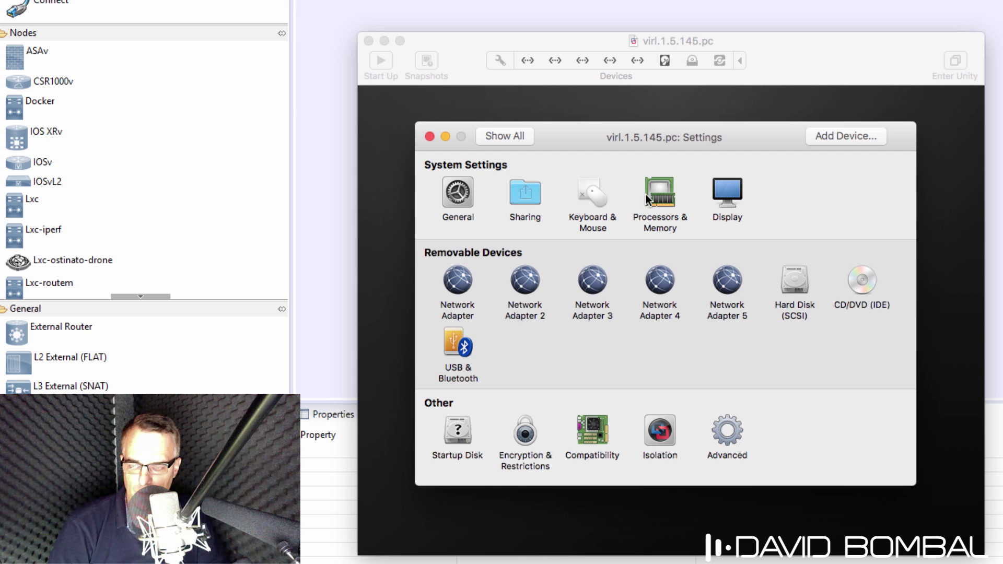
click(456, 192)
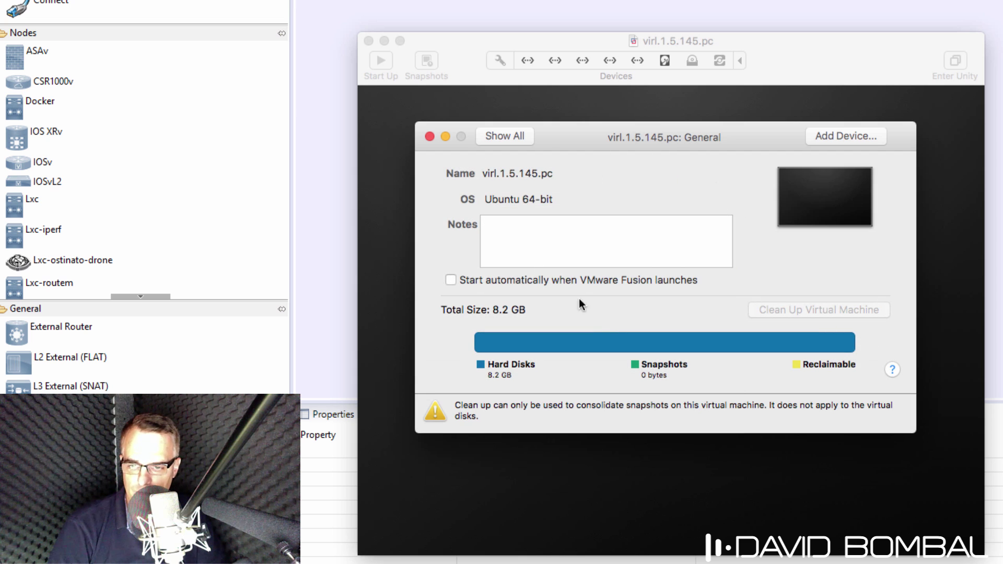
click(487, 138)
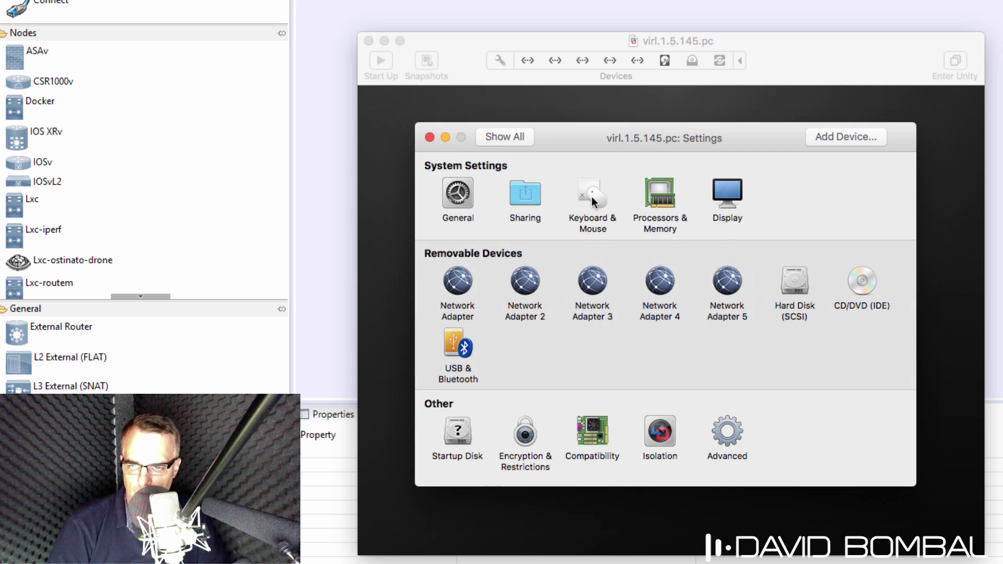
click(650, 194)
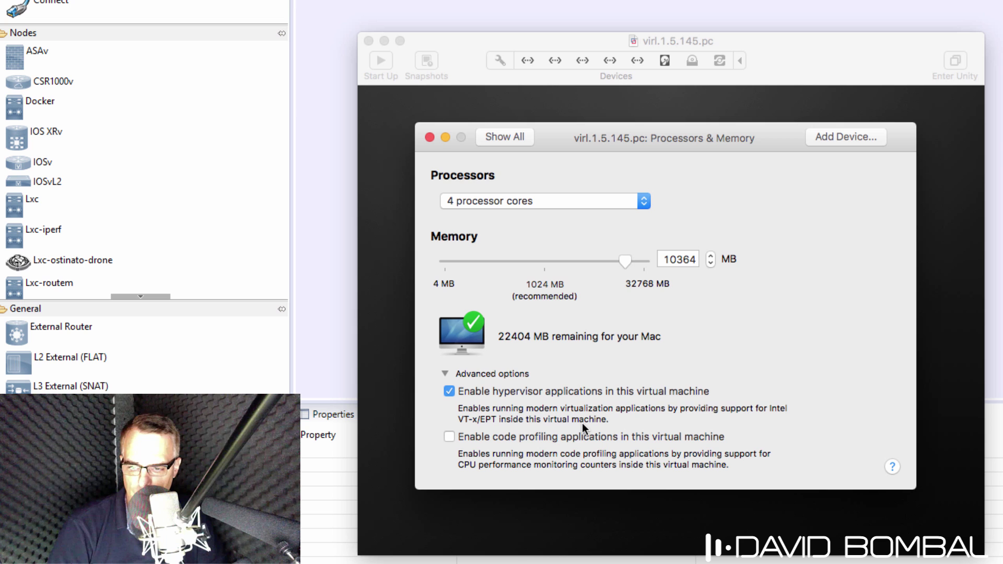
click(504, 137)
click(430, 138)
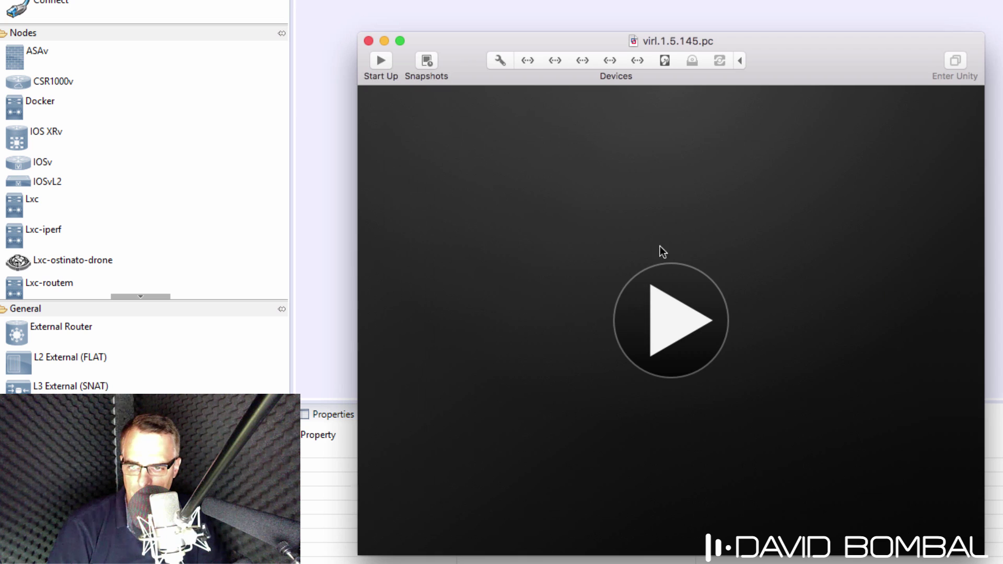
click(680, 310)
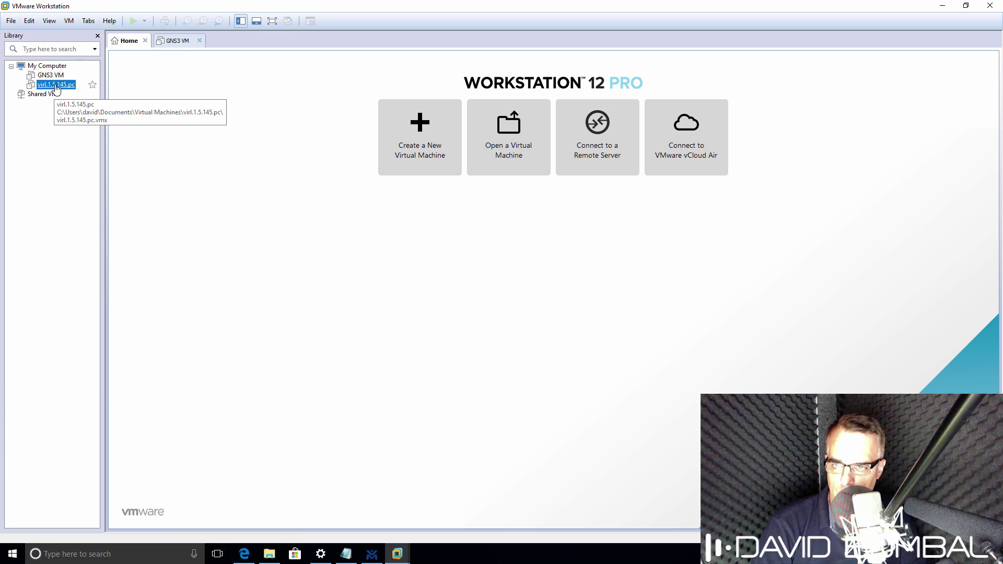
Step: Tick 'Virtualize Intel VT-x/EPT or AMD-V/RVI' in virl.1.5.145.pc's Processors settings and apply
click(57, 85)
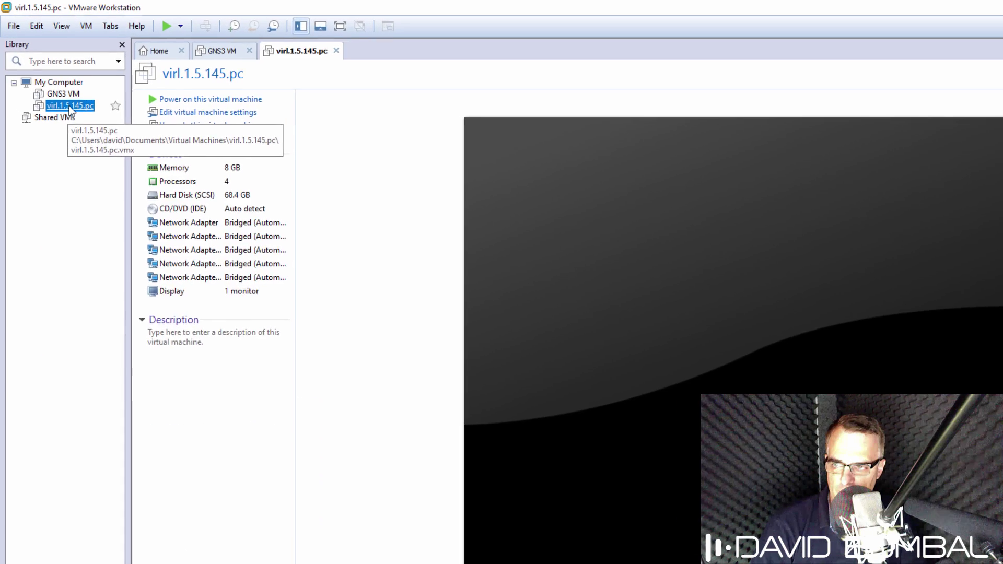
right_click(68, 87)
click(342, 160)
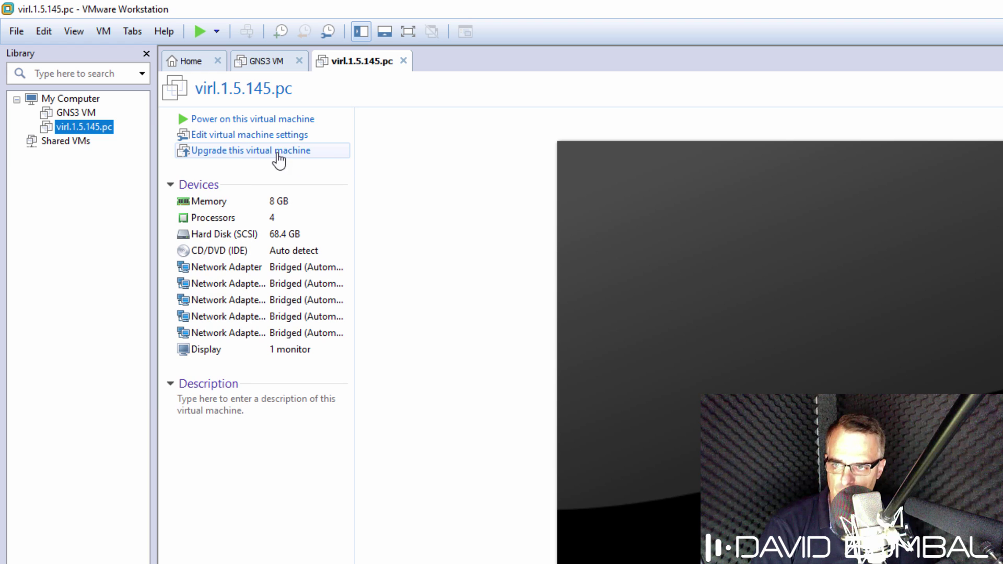
right_click(90, 130)
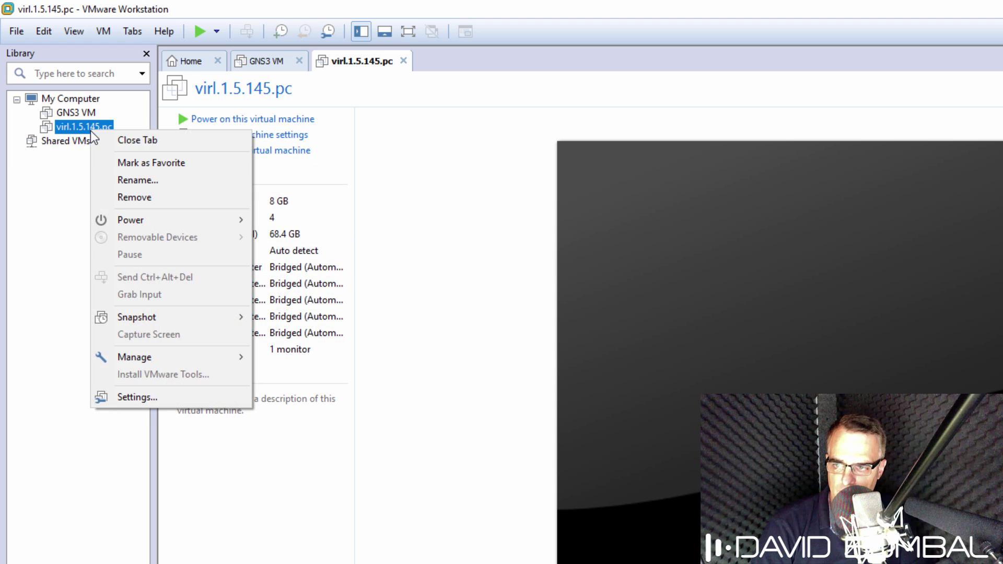
click(170, 403)
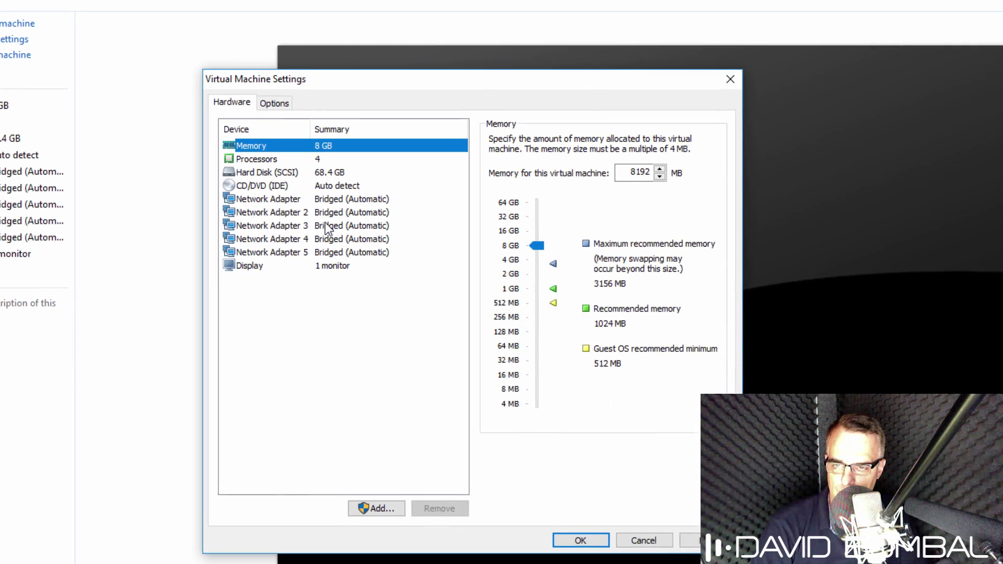
click(578, 252)
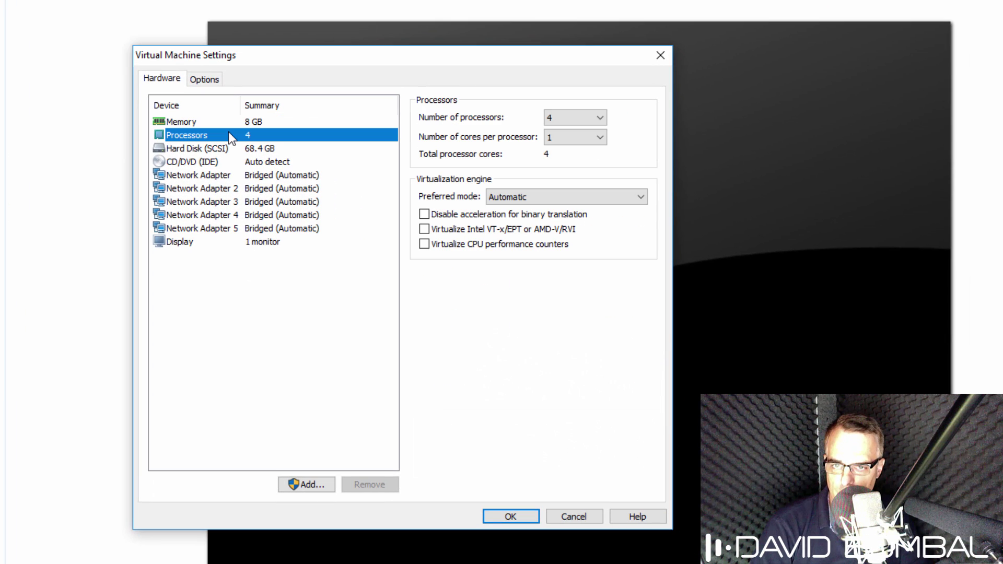
click(424, 231)
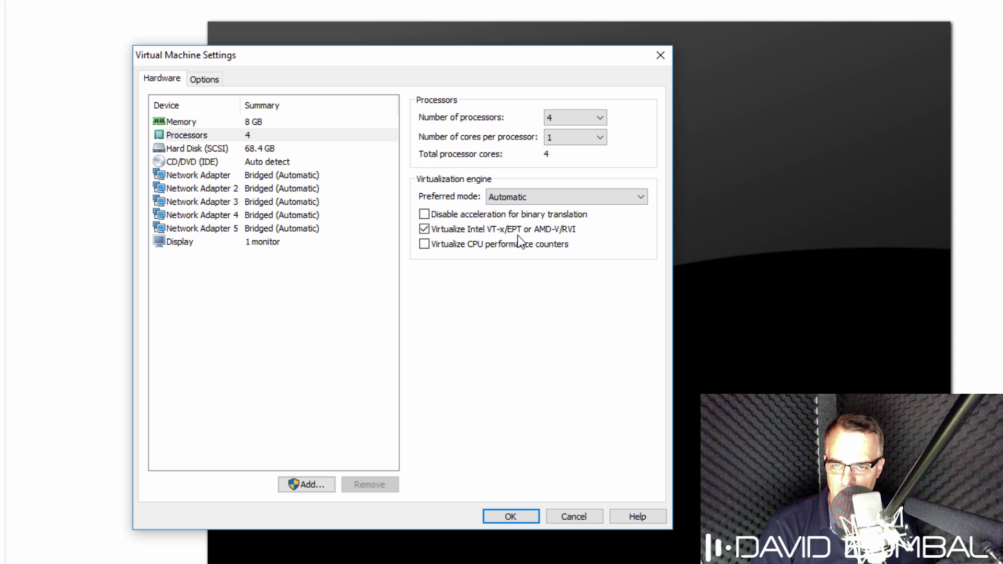
click(517, 514)
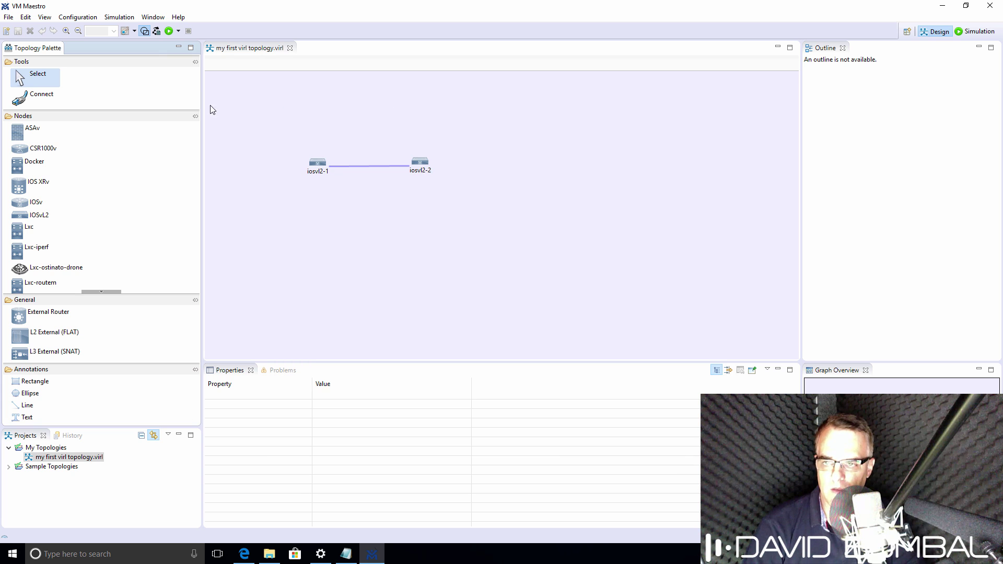
Step: Launch the simulation in the Simulation perspective and confirm both switches and ~mgmt-lxc are active
click(169, 31)
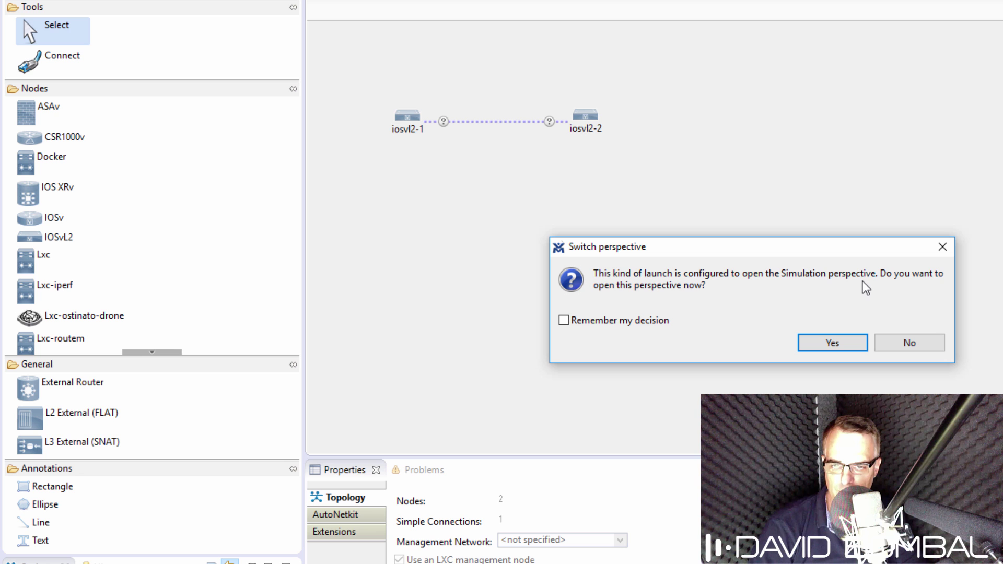
click(823, 346)
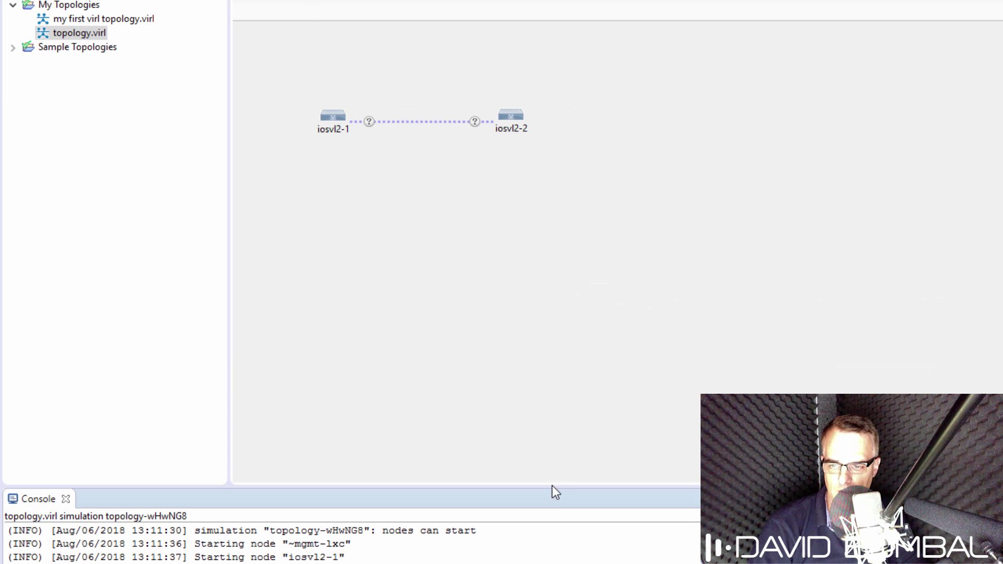
drag(551, 488, 532, 290)
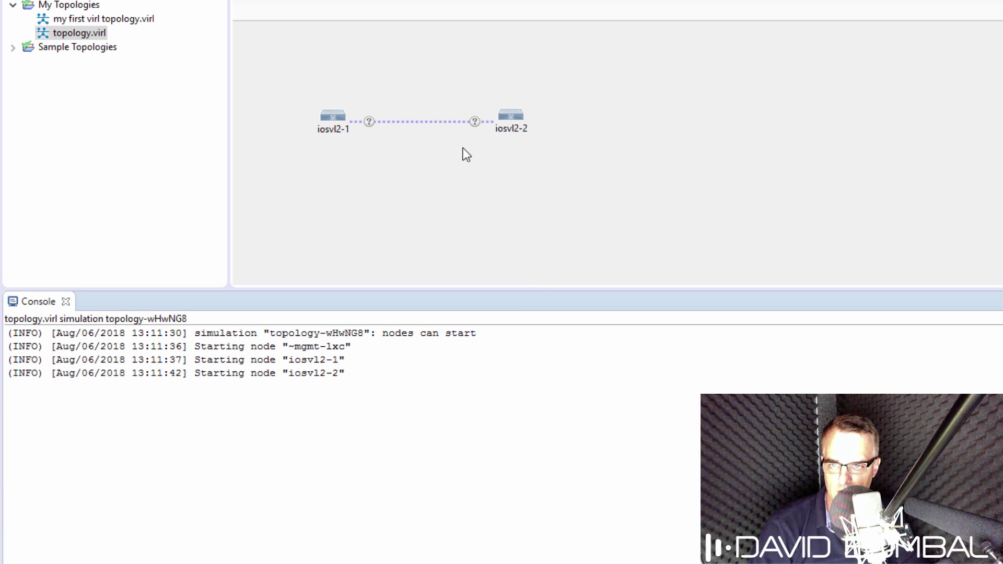
click(475, 489)
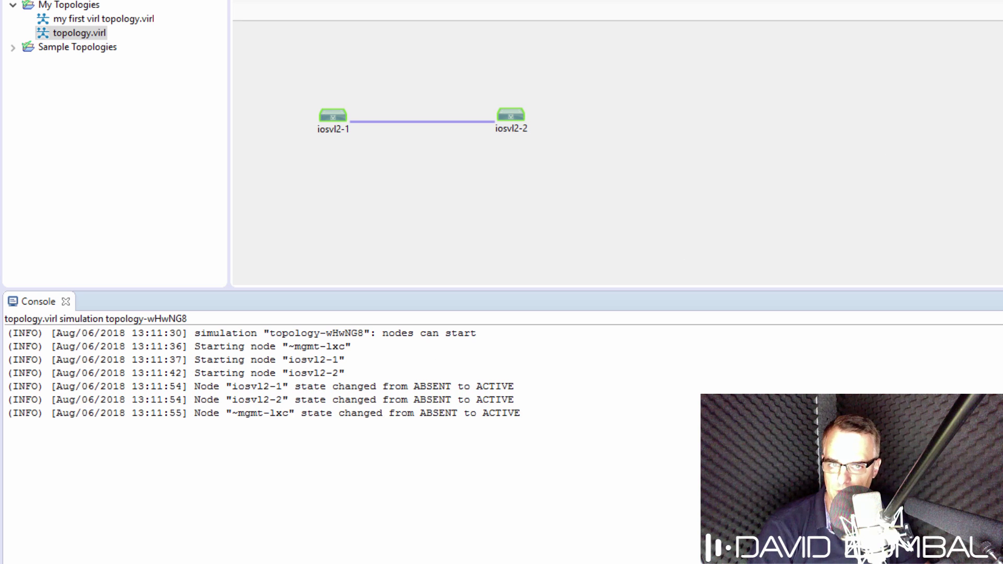
click(862, 116)
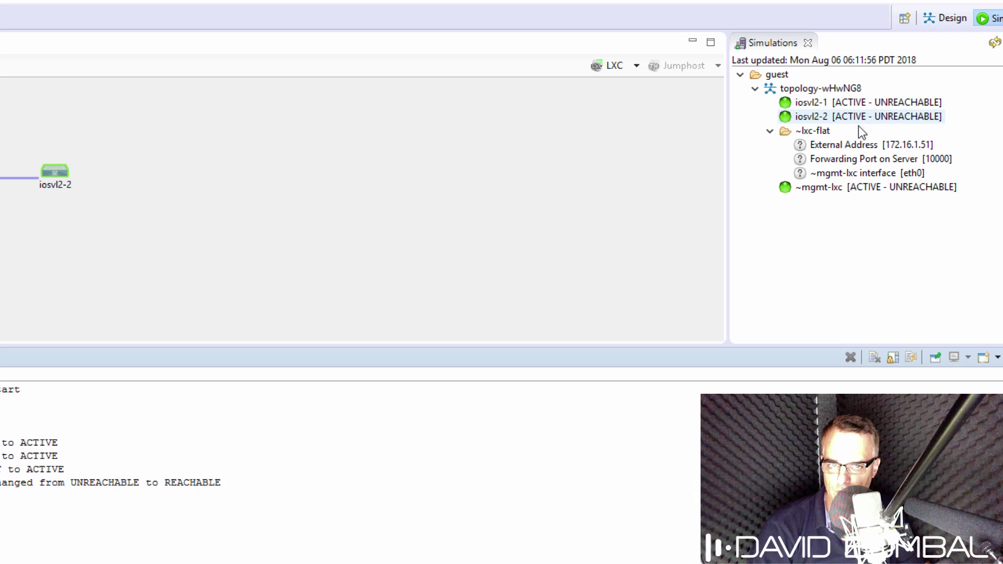
click(854, 191)
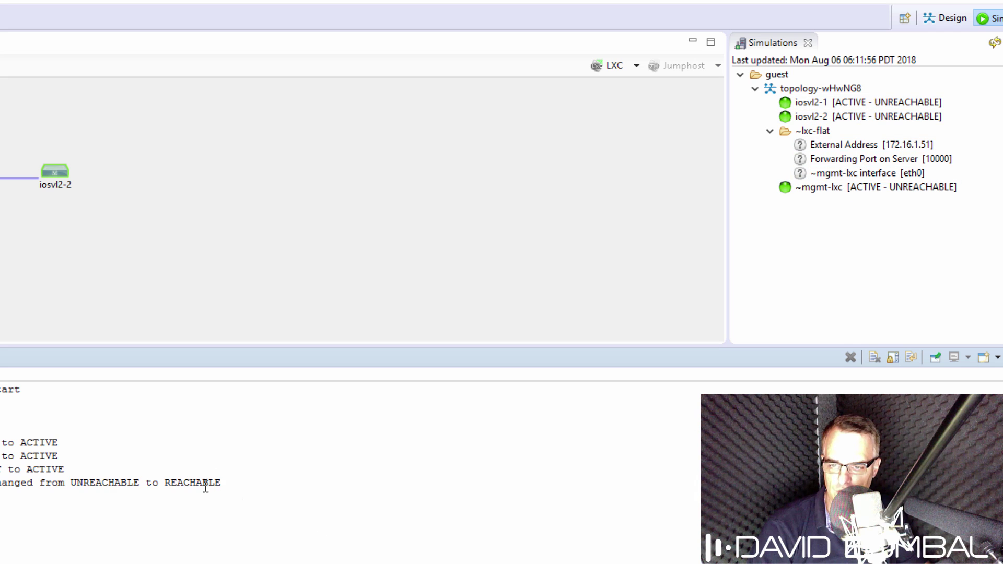
drag(223, 482, 0, 484)
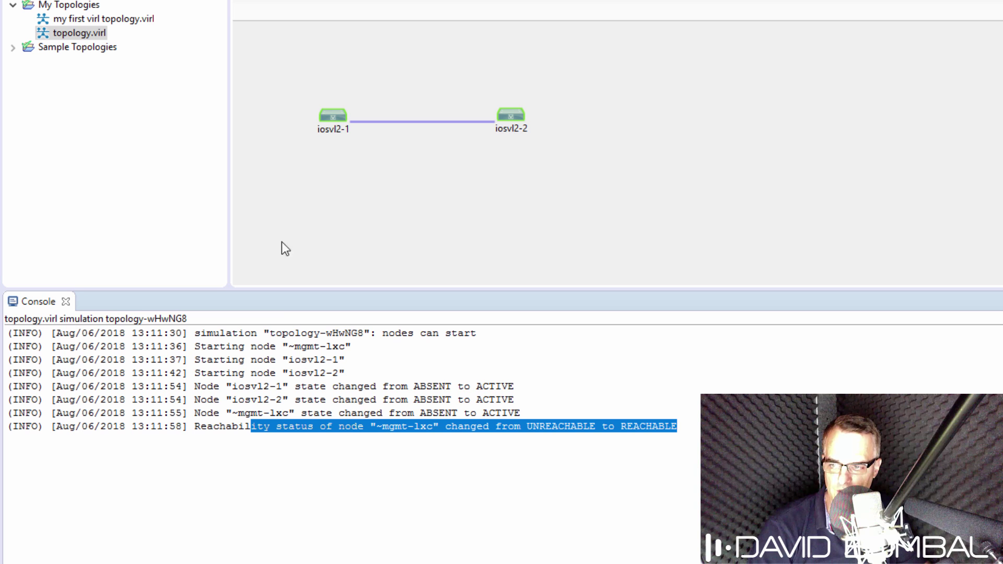
Step: Open Telnet console sessions to iosvl2-1 and iosvl2-2
right_click(336, 118)
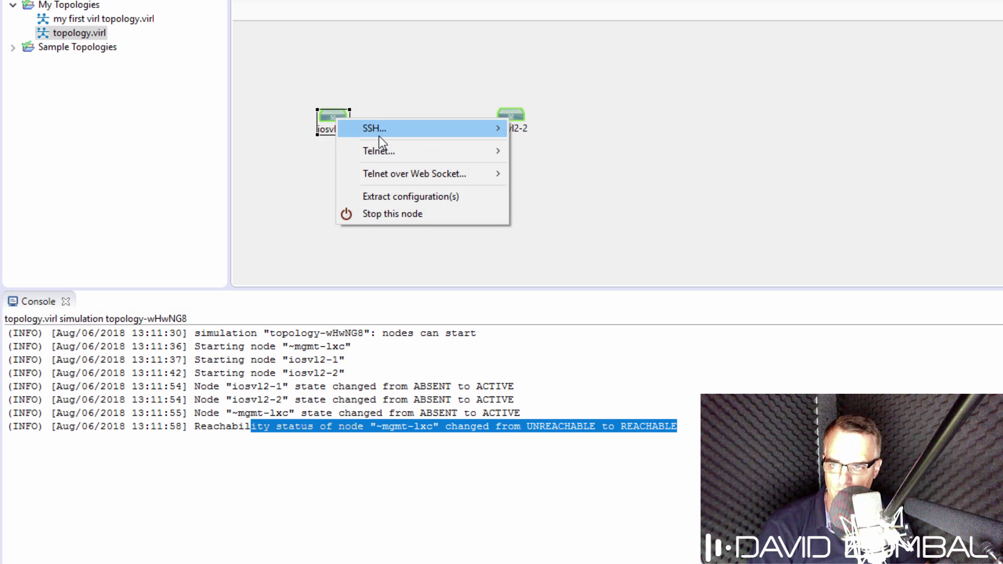
mouse_move(385, 149)
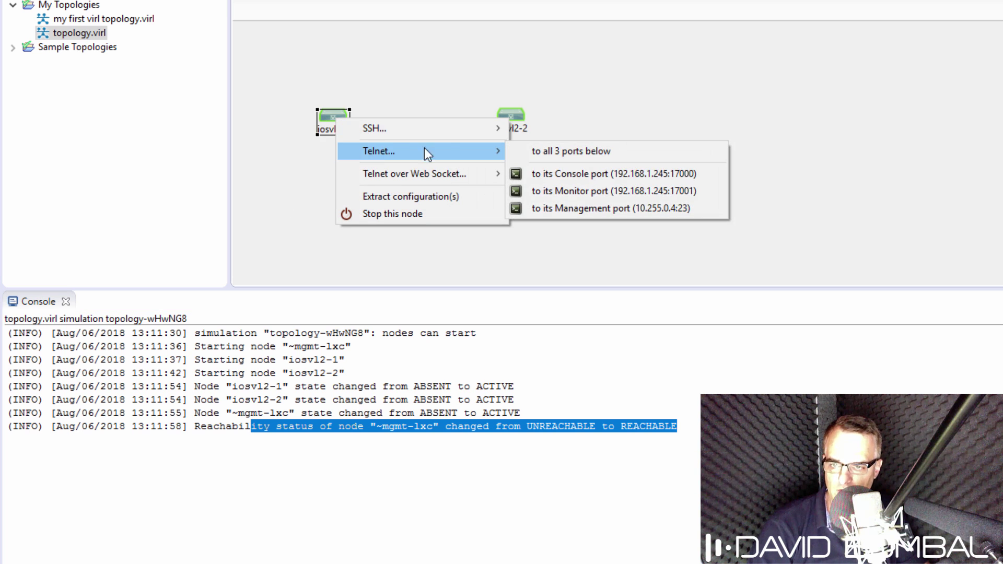
click(599, 173)
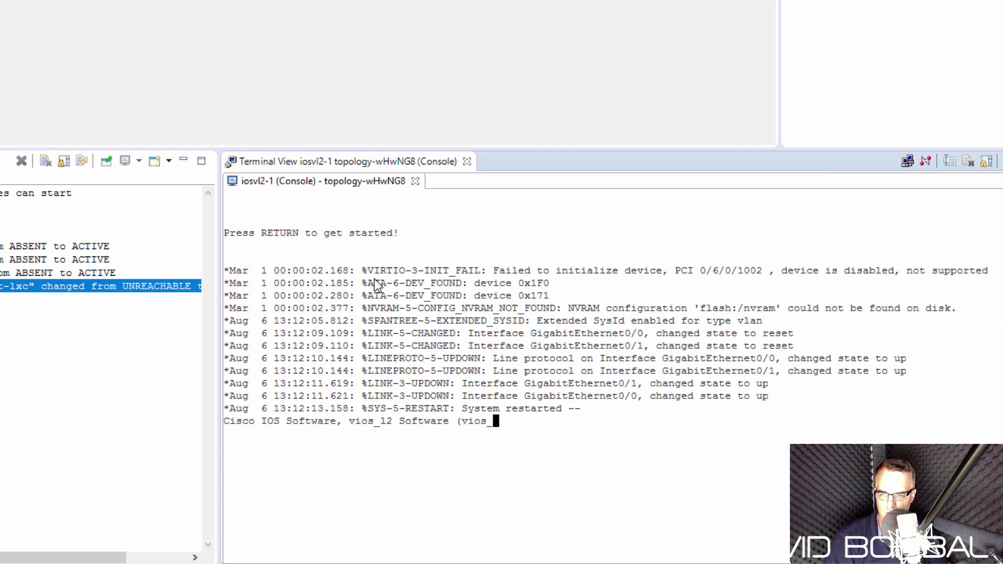
key(Return)
key(Return)
key(Return)
key(Return)
key(Return)
key(Return)
key(Return)
key(Return)
key(Return)
key(Return)
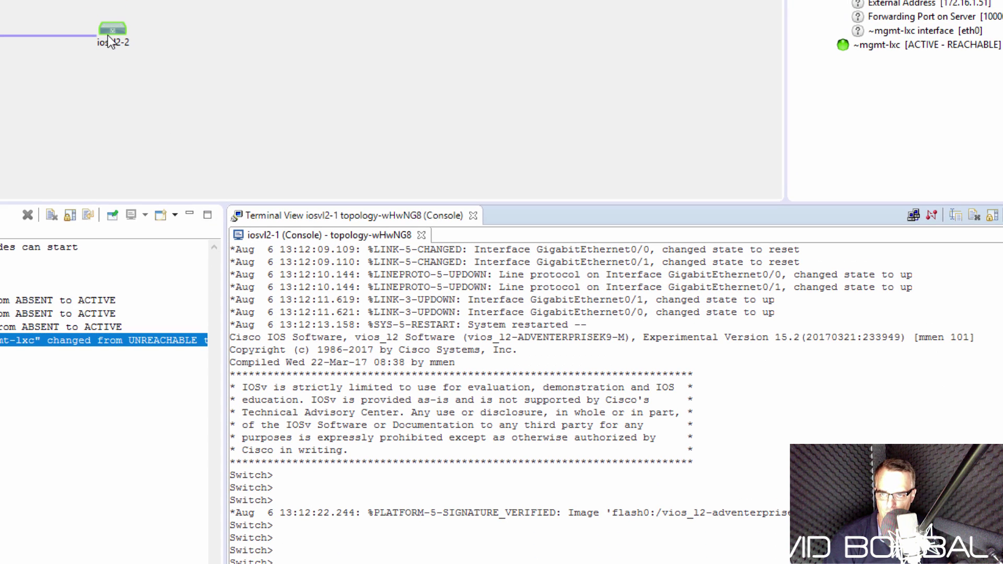
right_click(108, 32)
mouse_move(168, 61)
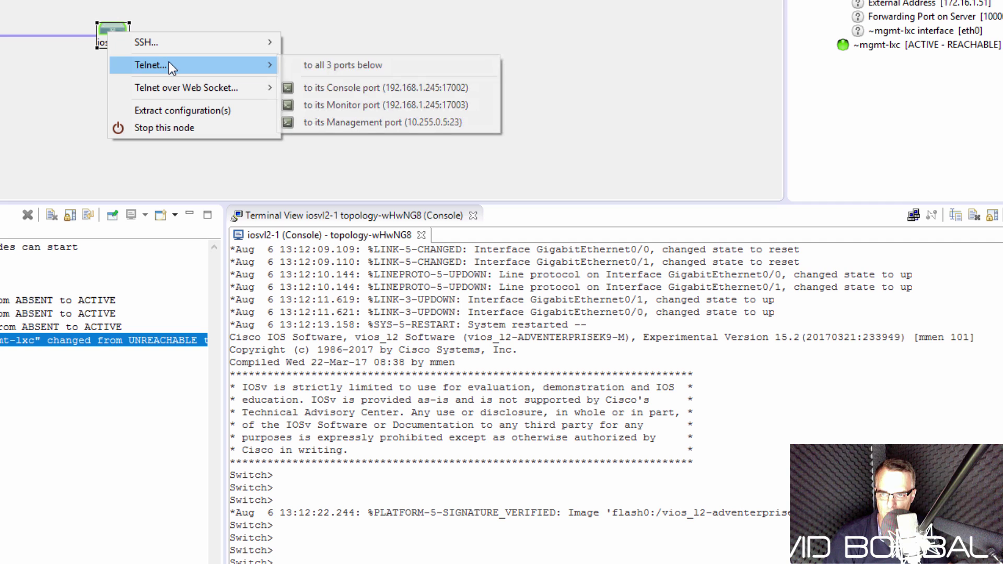
click(315, 86)
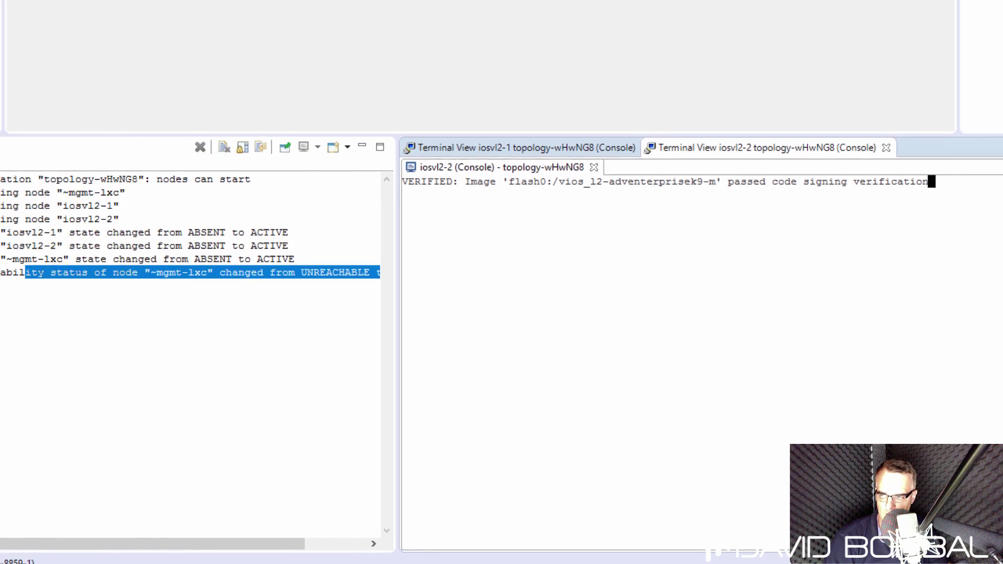
Step: Close the Console log panel and bring both switch terminals to the Switch> prompt
click(66, 140)
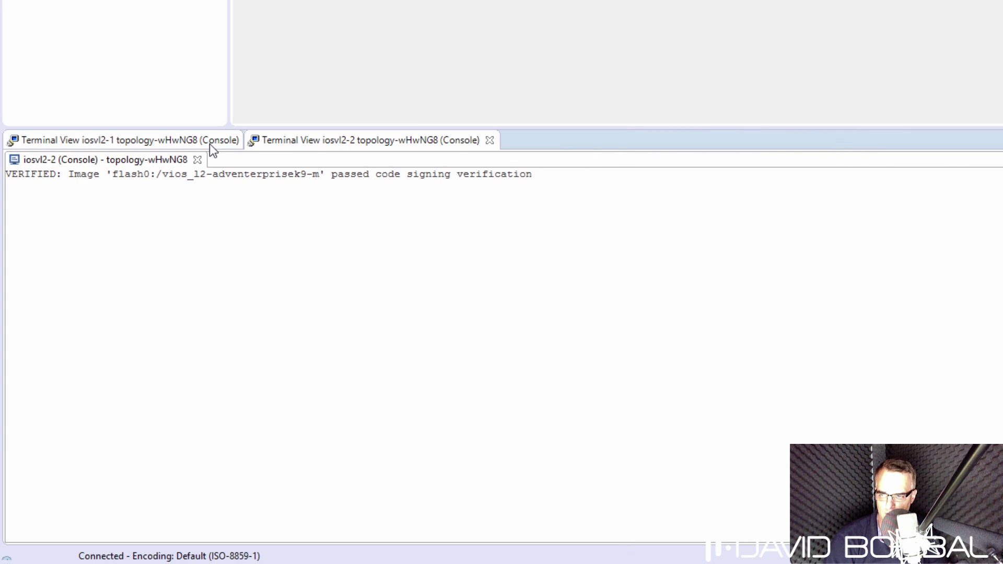
click(154, 139)
key(Return)
key(Return)
key(Return)
key(Return)
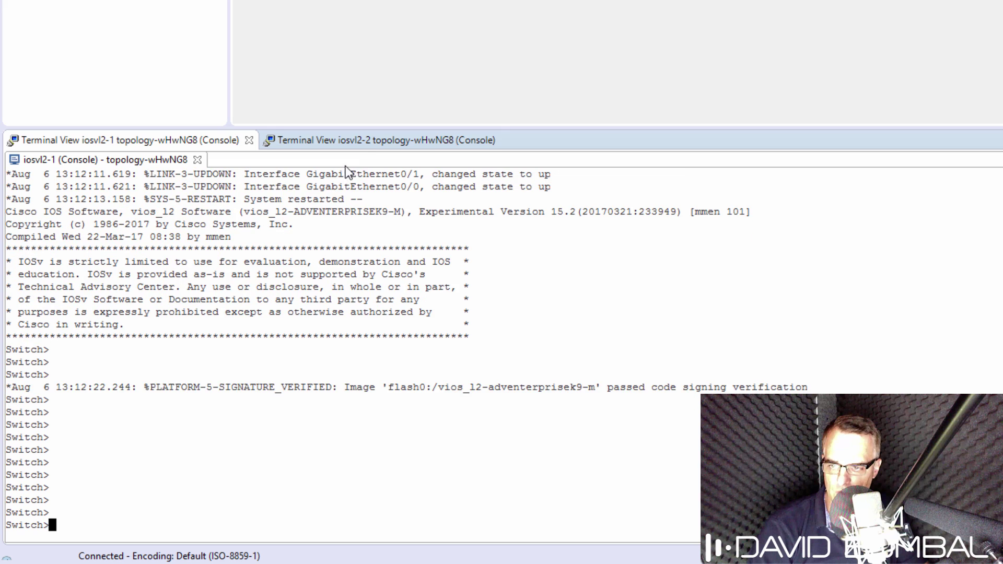
click(358, 141)
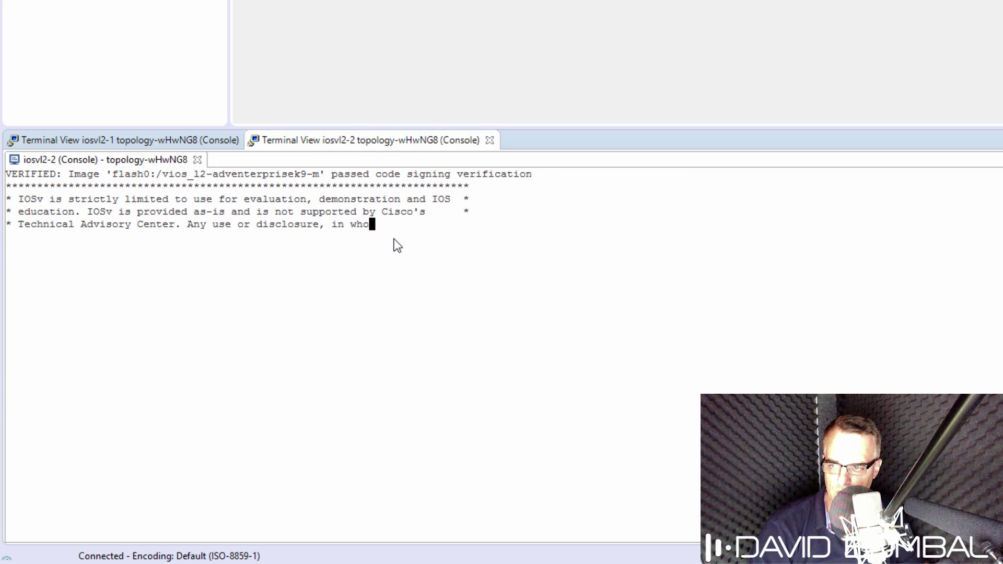
key(Return)
key(Return)
key(Return)
key(Return)
key(Return)
key(Return)
key(Return)
key(Return)
key(Return)
key(Return)
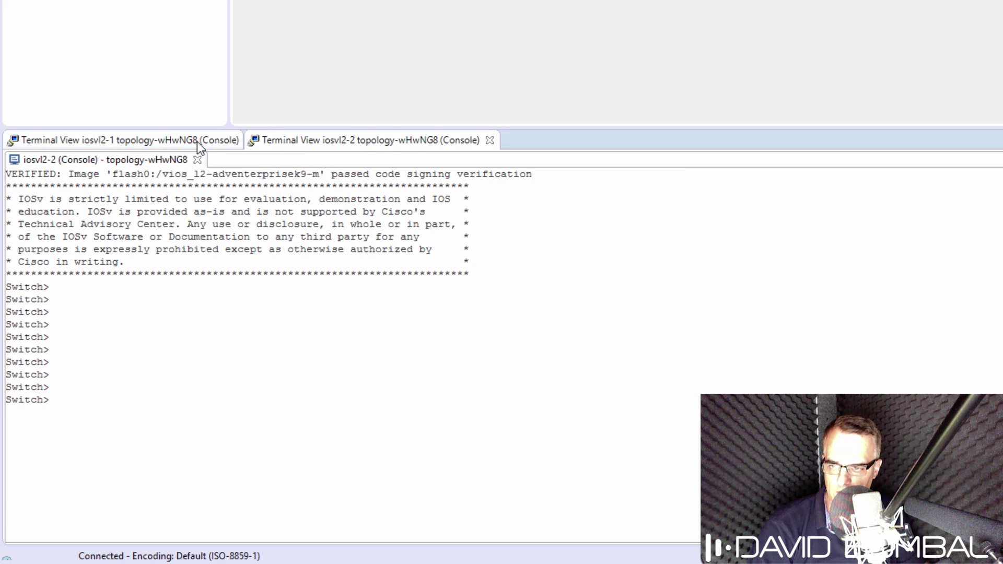
Step: On iosvl2-1, enter global configuration and bring interface VLAN 1 up with 'no shut'
click(197, 142)
key(Return)
key(Return)
text(en)
key(Return)
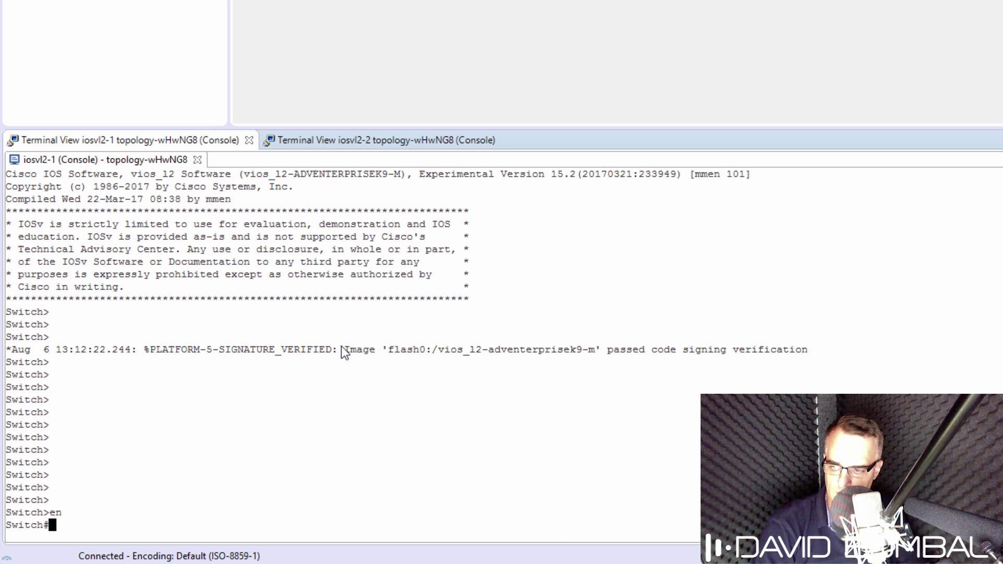
text(conf t)
key(Return)
text(itch(config)#i)
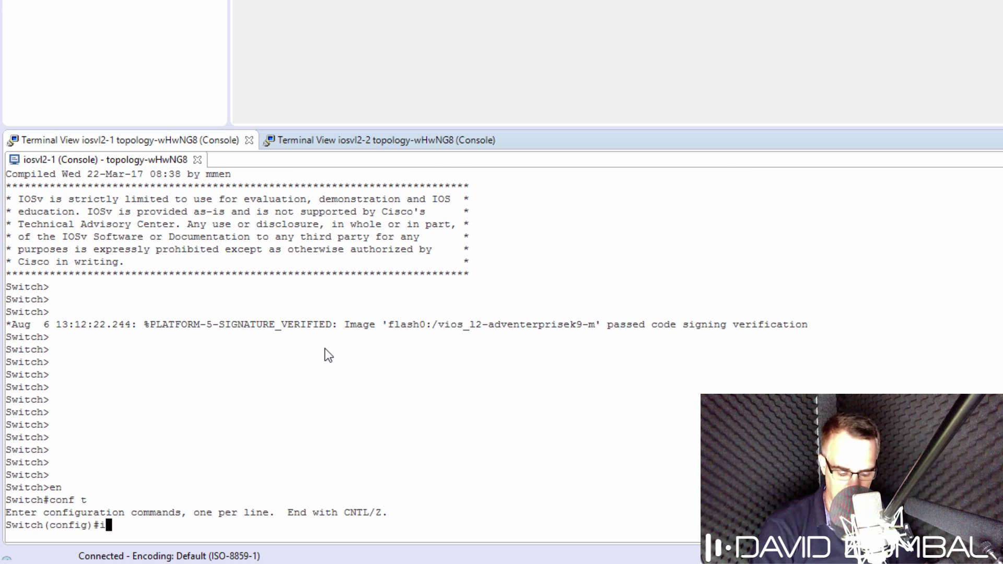
text(nt vlan 1)
key(Return)
text(no shut)
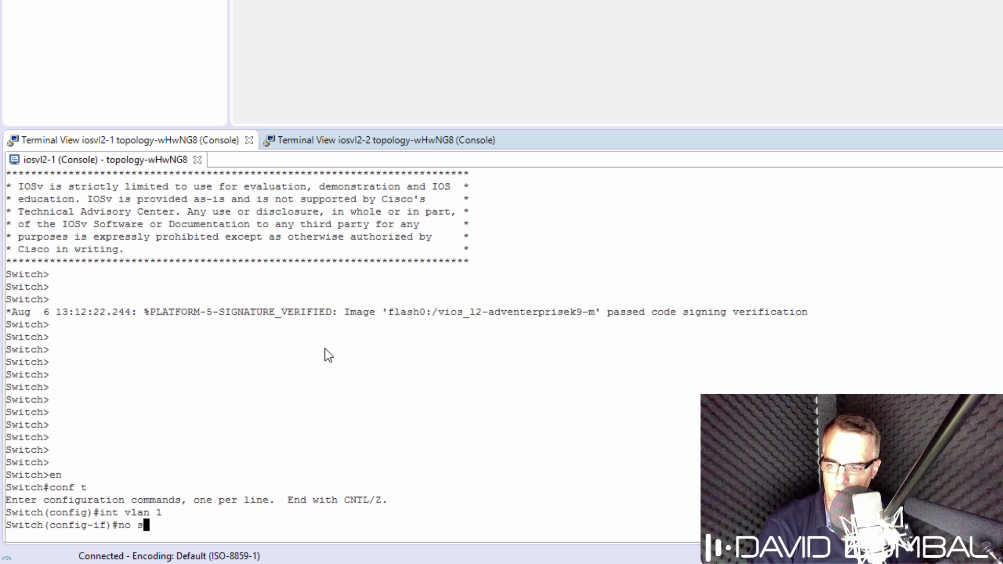
key(Return)
Step: Assign VLAN 1 address 10.1.1.1 255.255.255.0 and set the hostname to S1
text(ip add)
key(Tab)
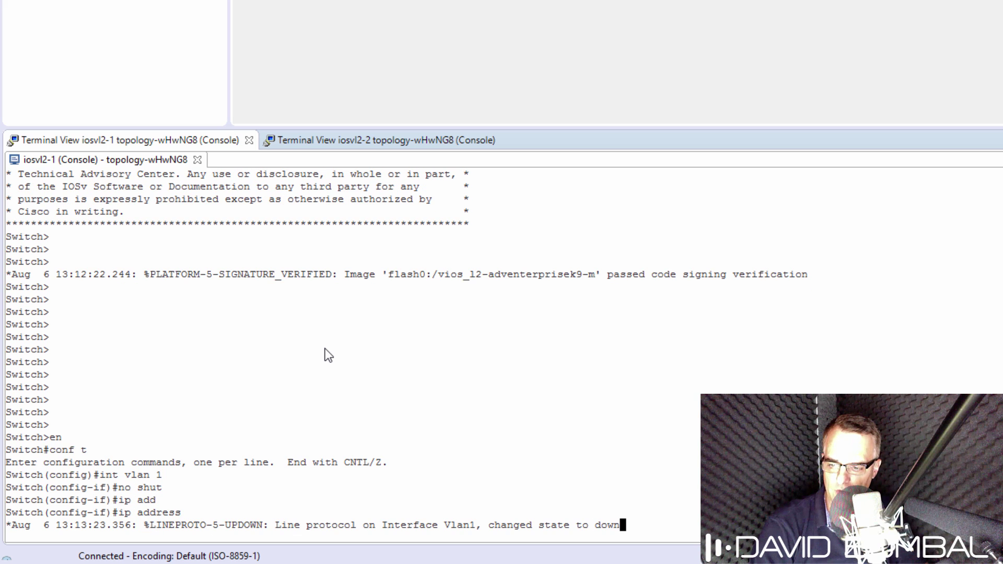
text(10.1.11.)
key(BackSpace)
key(BackSpace)
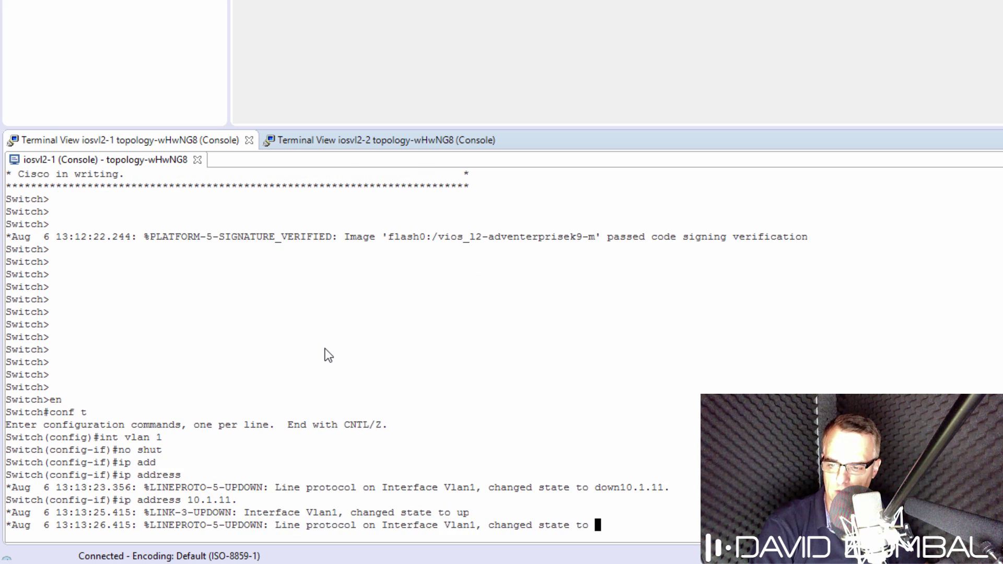
text(.1.1.1 255.255.255.0)
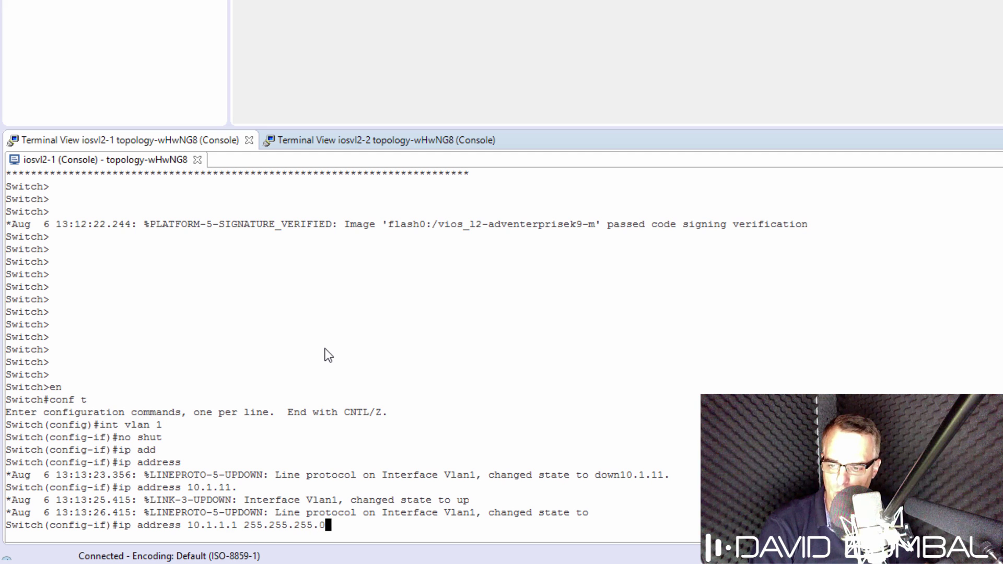
key(Return)
text(exit)
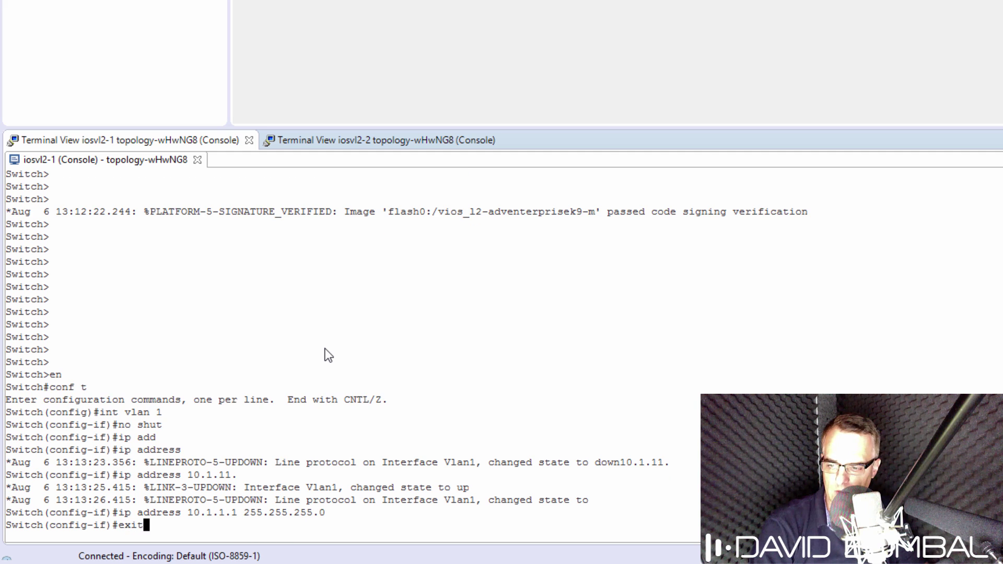
key(Return)
text(host S1)
key(Return)
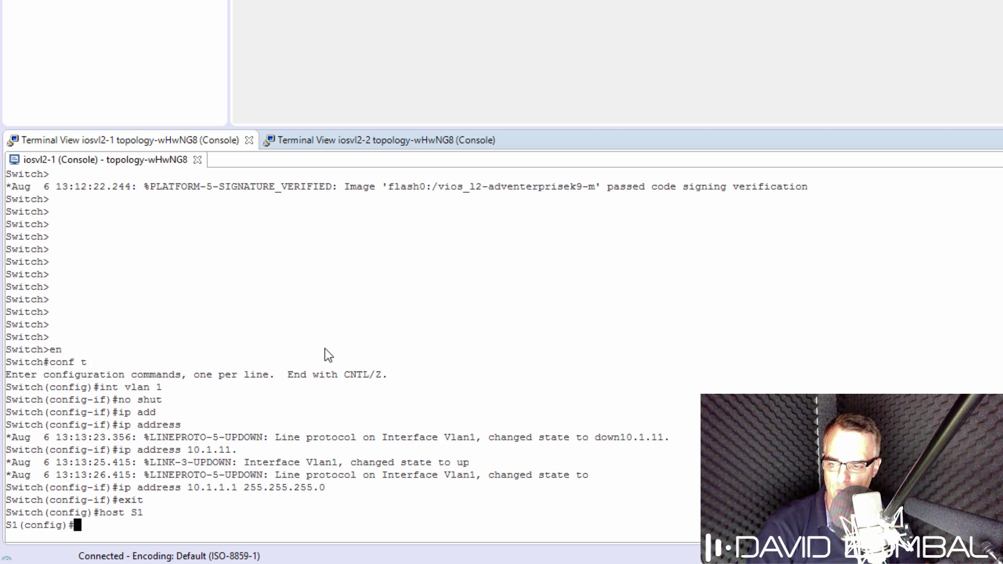
Step: On iosvl2-2, enter global configuration and bring interface VLAN 1 up with 'no shut'
click(376, 140)
key(Return)
key(Return)
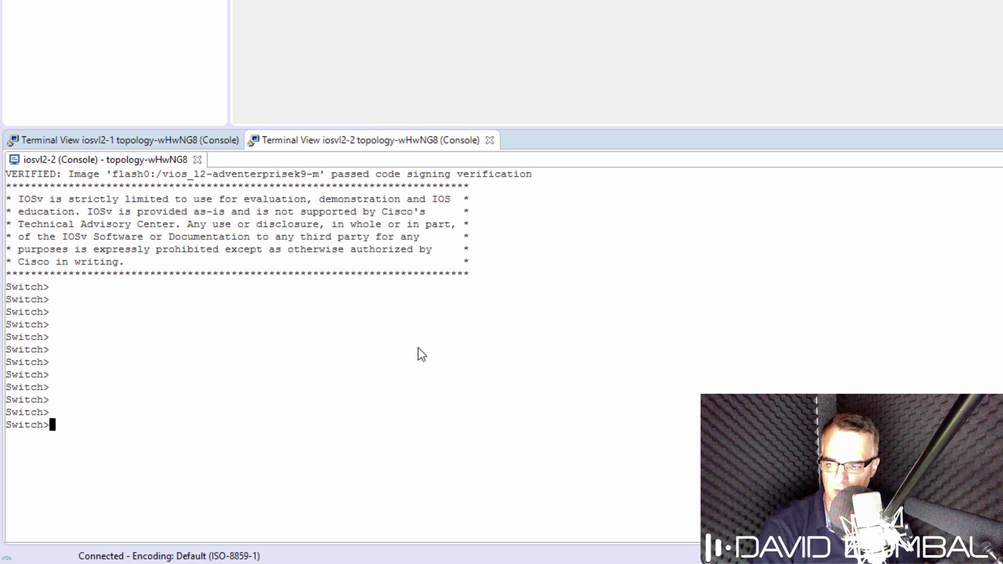
text(en)
key(Return)
text(conf t)
key(Return)
text(int vlan 1)
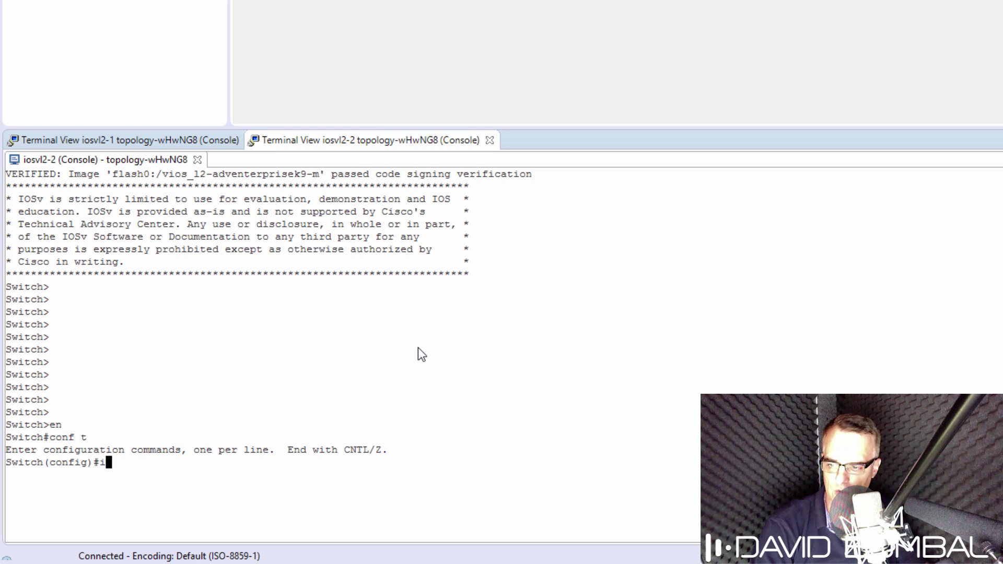
key(Return)
text(no shut)
key(Return)
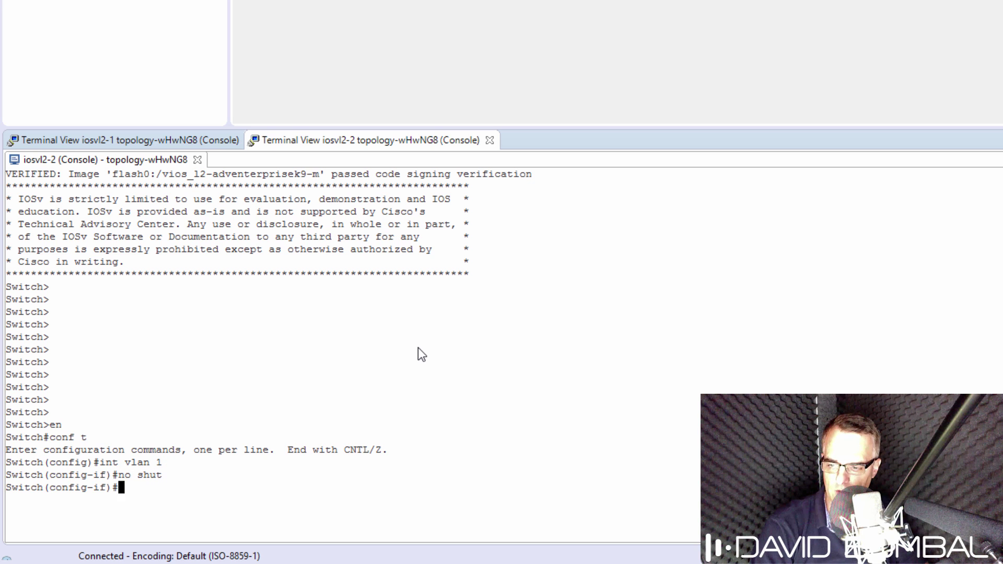
Step: Assign VLAN 1 address 10.1.1.2 255.255.255.0 and set the hostname to S2
text(ip add)
key(Tab)
text(10.1.1.)
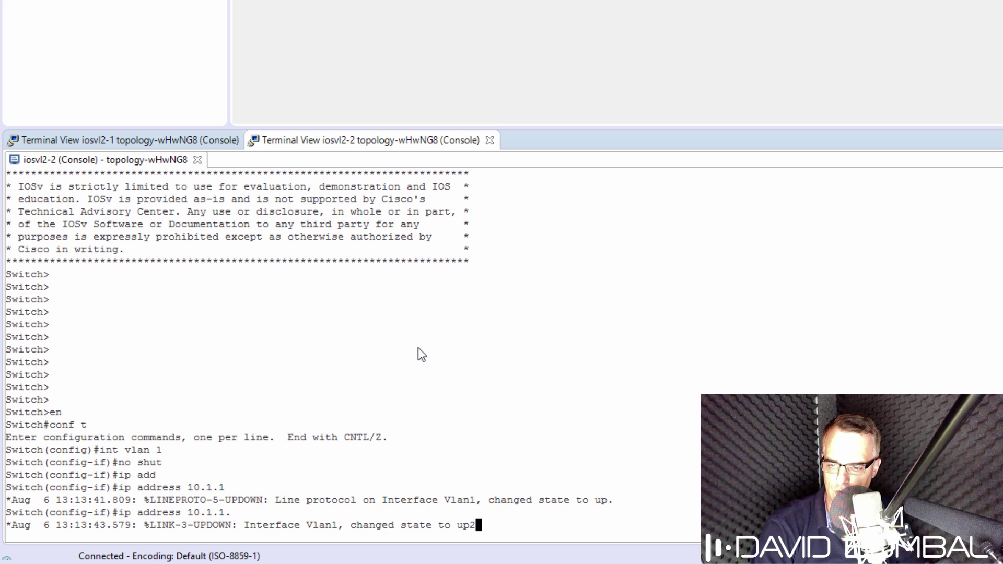
text(2 255.255.255.0)
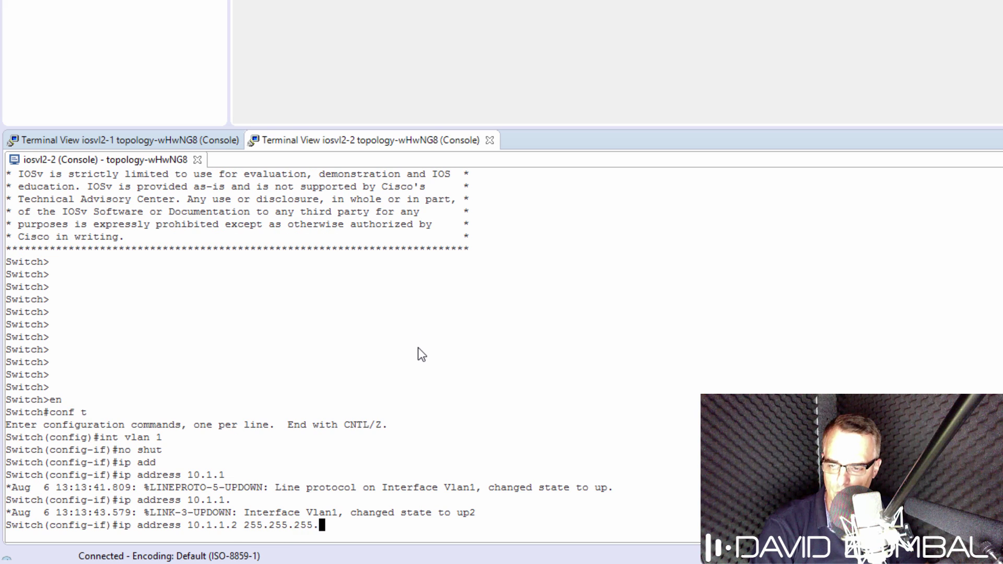
key(Return)
text(exit)
key(Return)
text(host S)
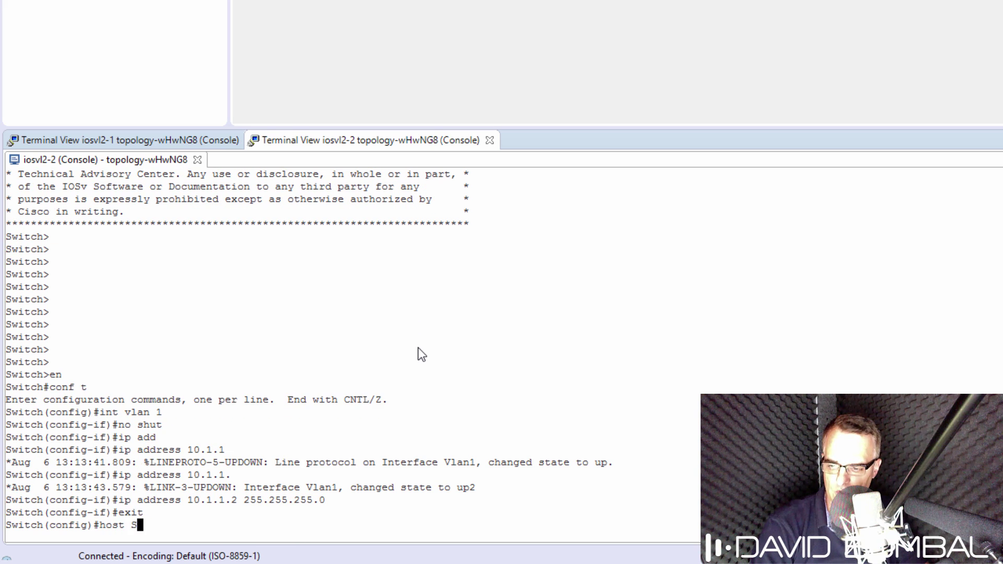
text(2)
key(Return)
Step: Leave configuration mode and ping 10.1.1.1, getting 80 percent success
text(end)
key(Return)
key(Return)
key(Return)
key(Return)
text(p)
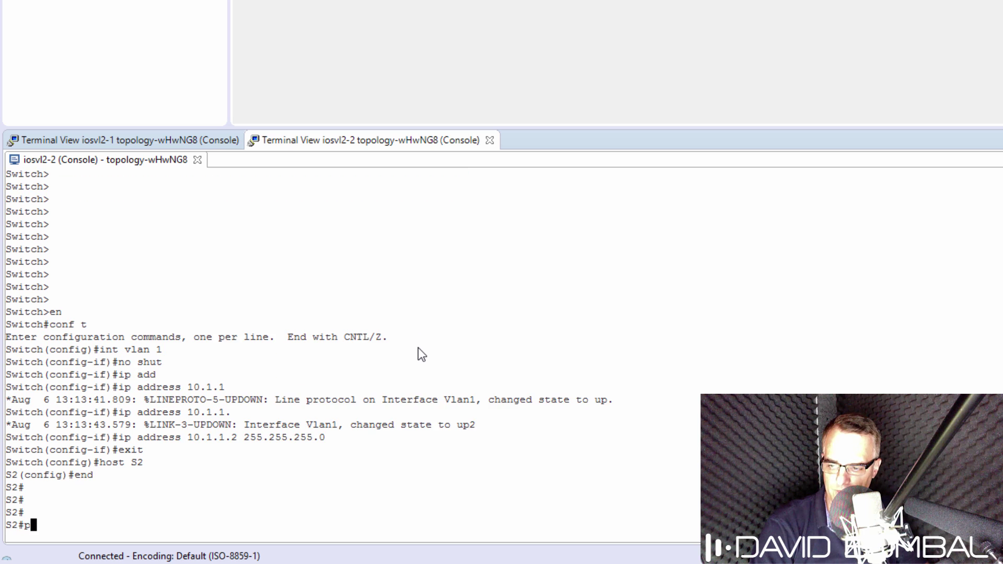
text(ing 10.1.1)
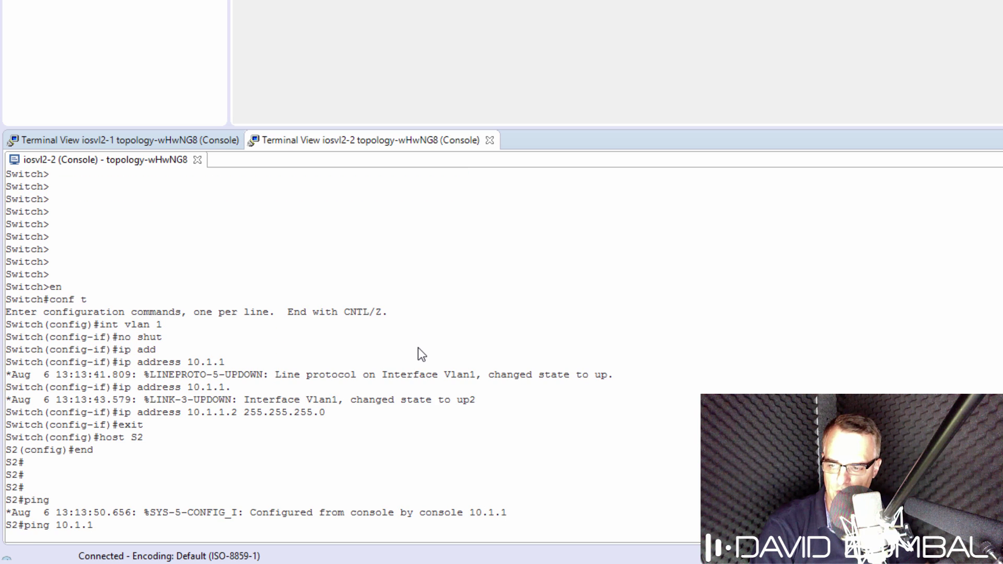
text(.1)
key(Return)
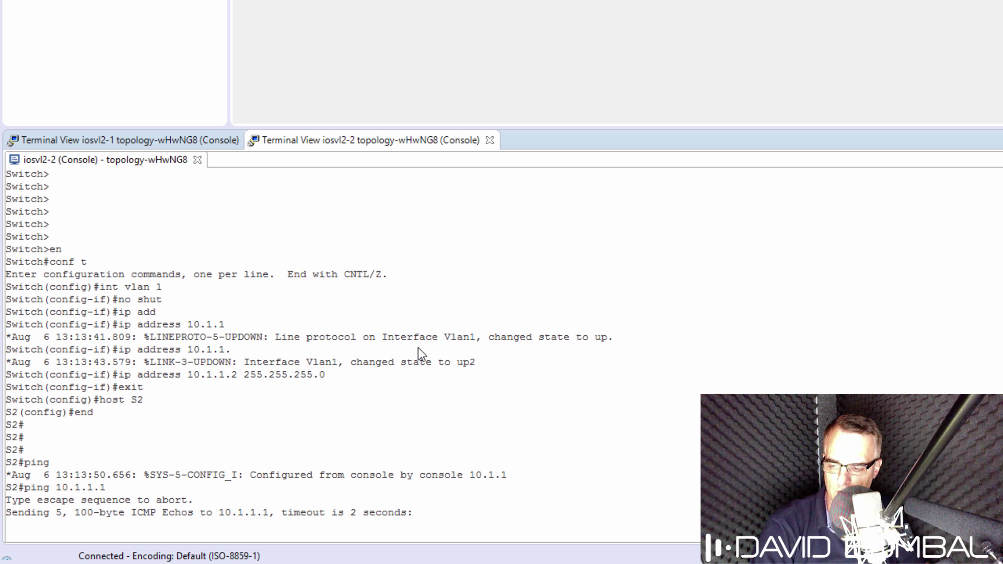
key(Return)
key(Return)
key(Return)
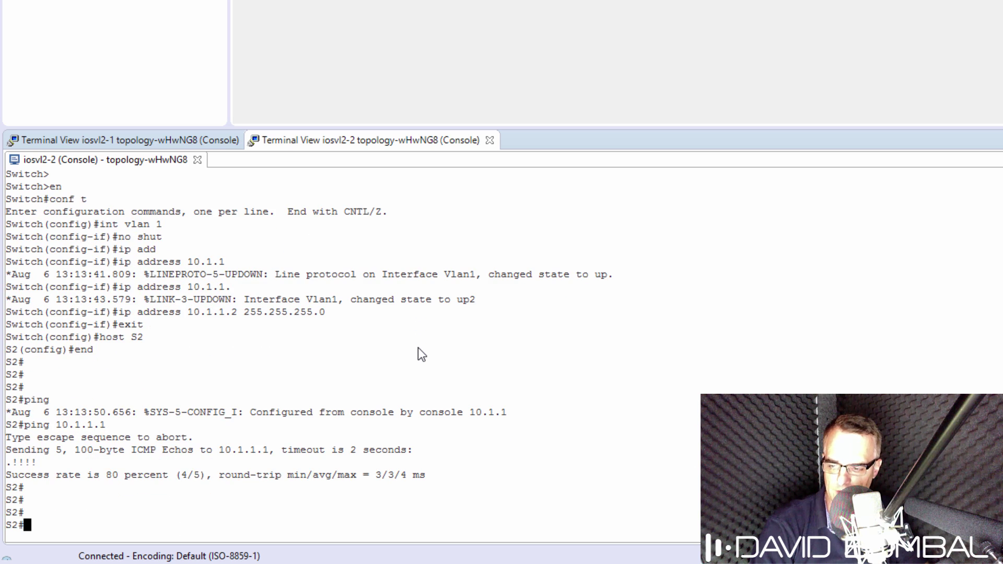
Step: On S1, leave configuration mode and ping 10.1.1.2, receiving all 5 replies
click(104, 140)
text(end)
key(Return)
key(Return)
key(Return)
text(p)
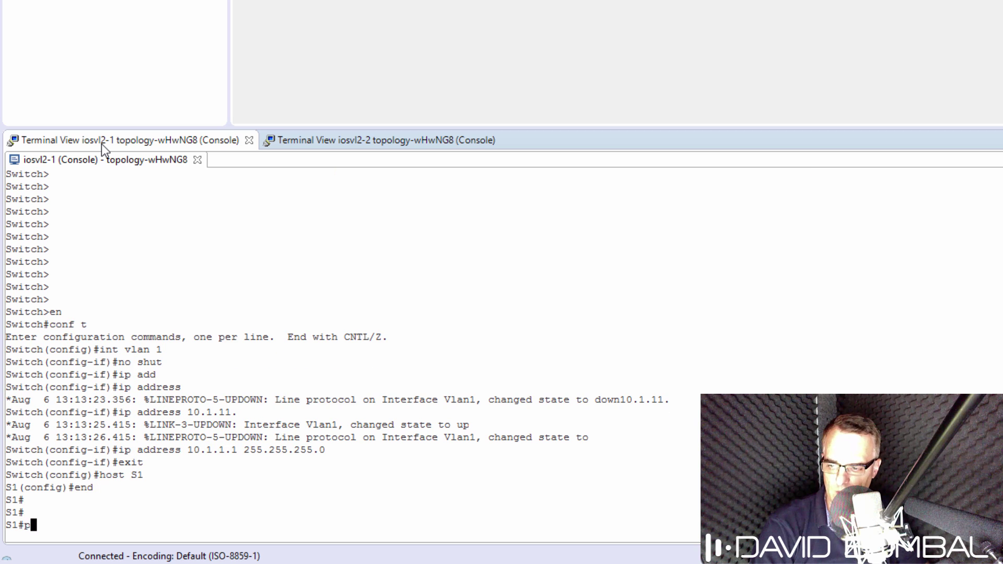
text(ing 10.1.1.)
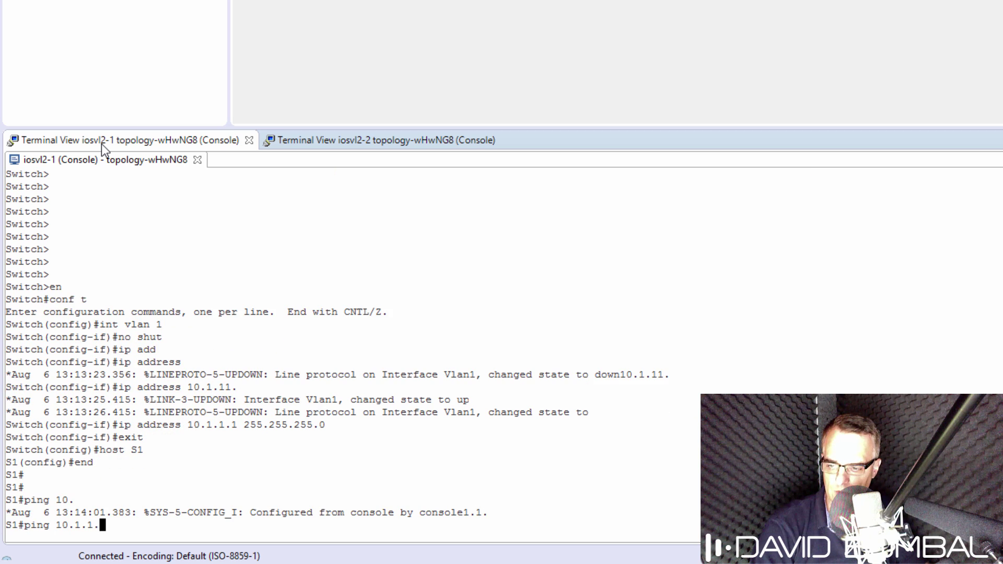
text(2)
key(Return)
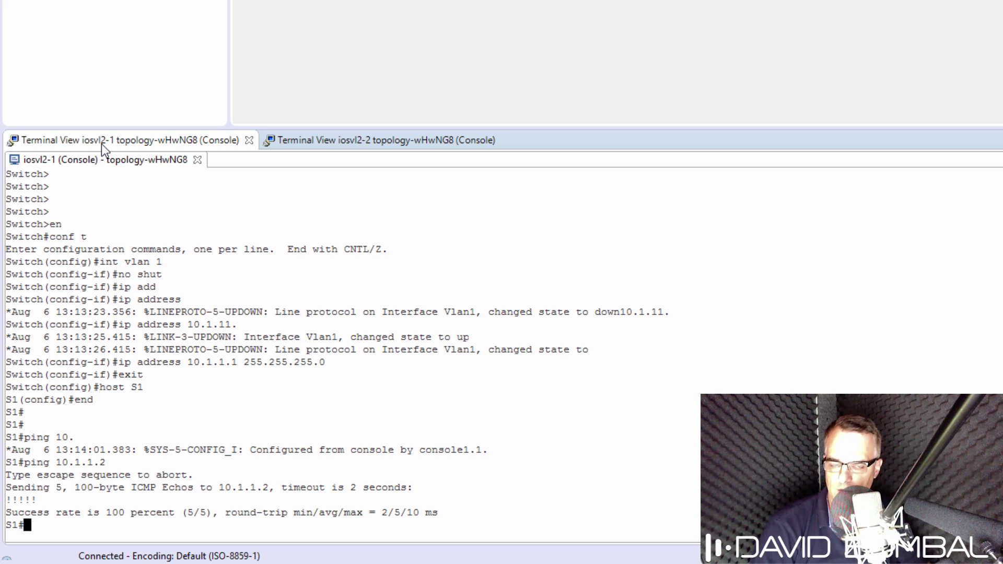